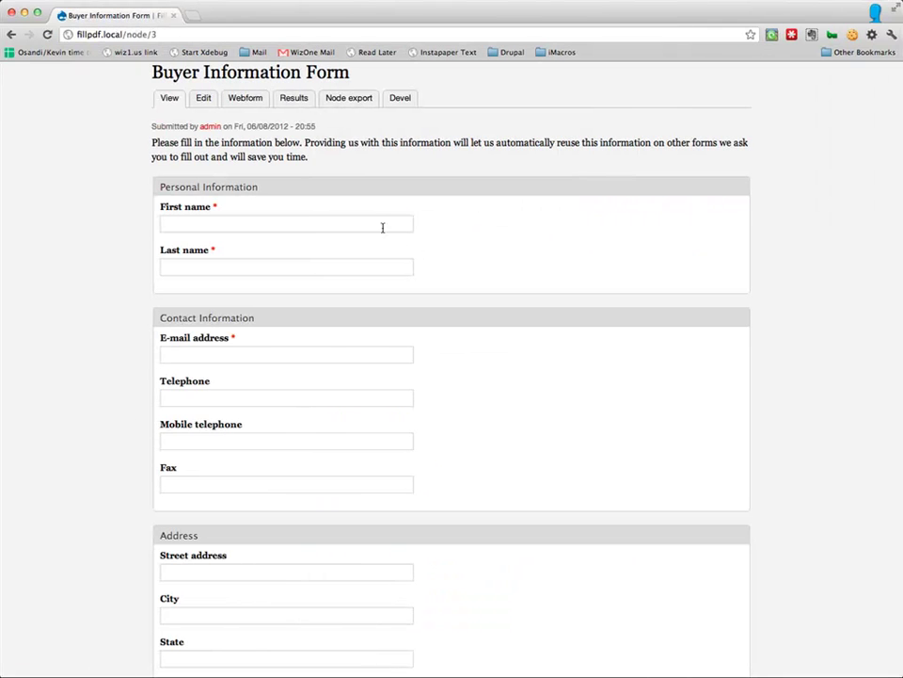
Open the Fill with submissions page and download the PDF filled with submission 15
{"action": "scroll", "coordinate": [460, 272], "scroll_direction": "up", "scroll_amount": 5}
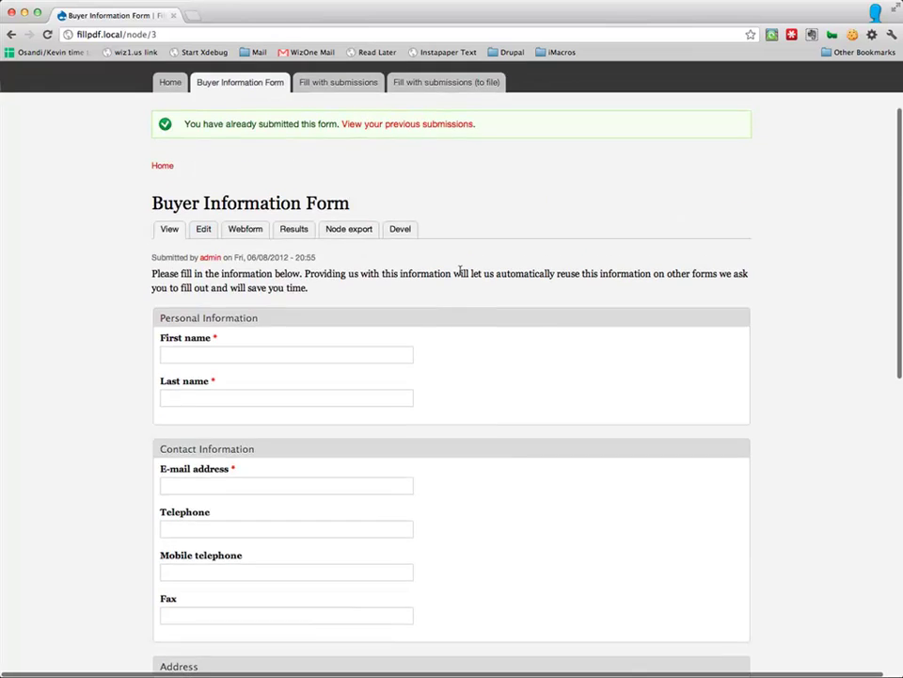
{"action": "scroll", "coordinate": [460, 274], "scroll_direction": "down", "scroll_amount": 2}
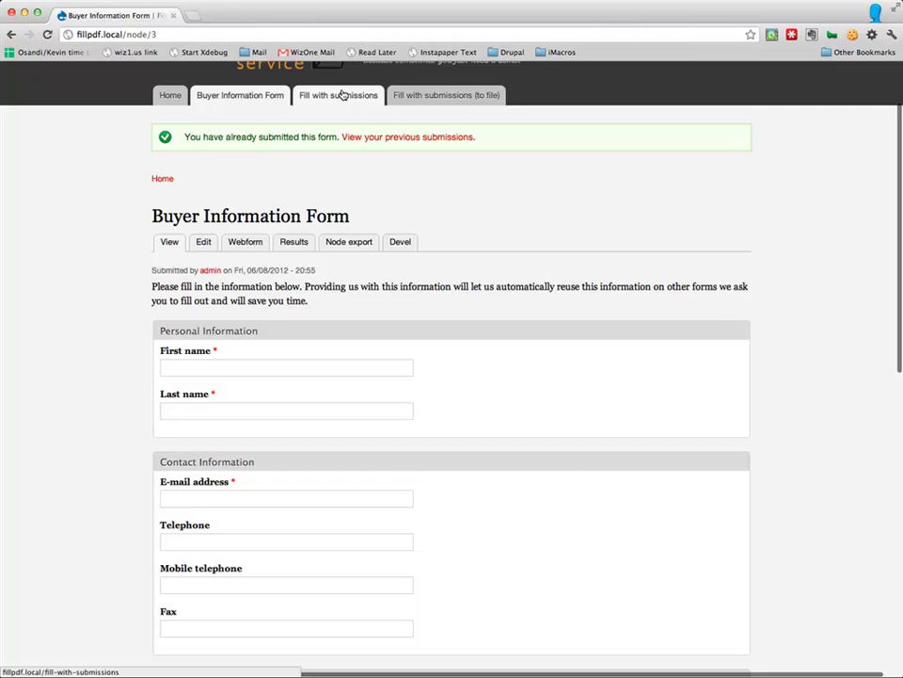
{"action": "left_click", "coordinate": [312, 95]}
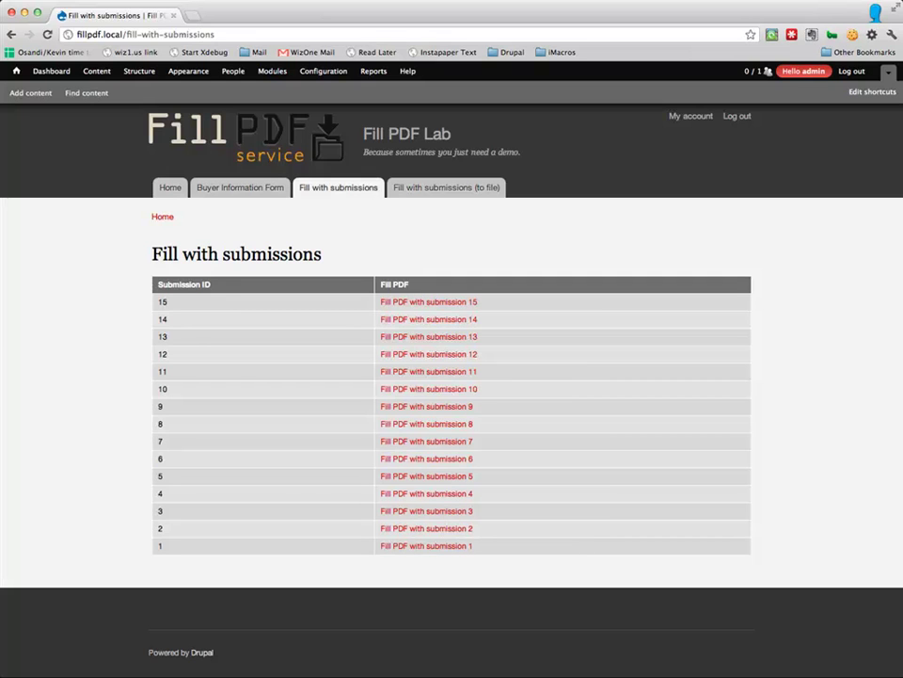
{"action": "left_click", "coordinate": [433, 305]}
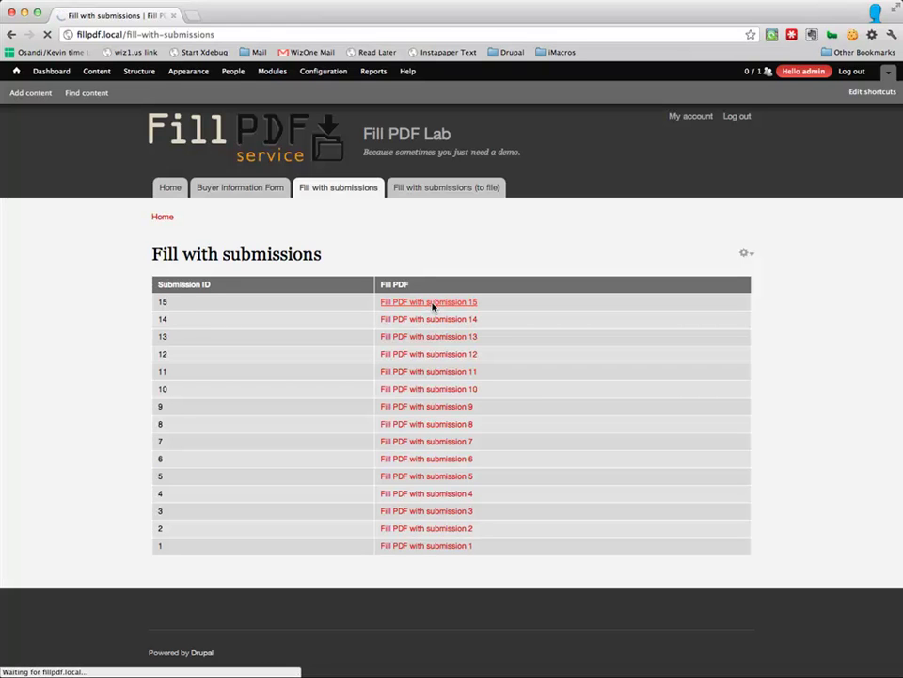
{"action": "left_click", "coordinate": [602, 402]}
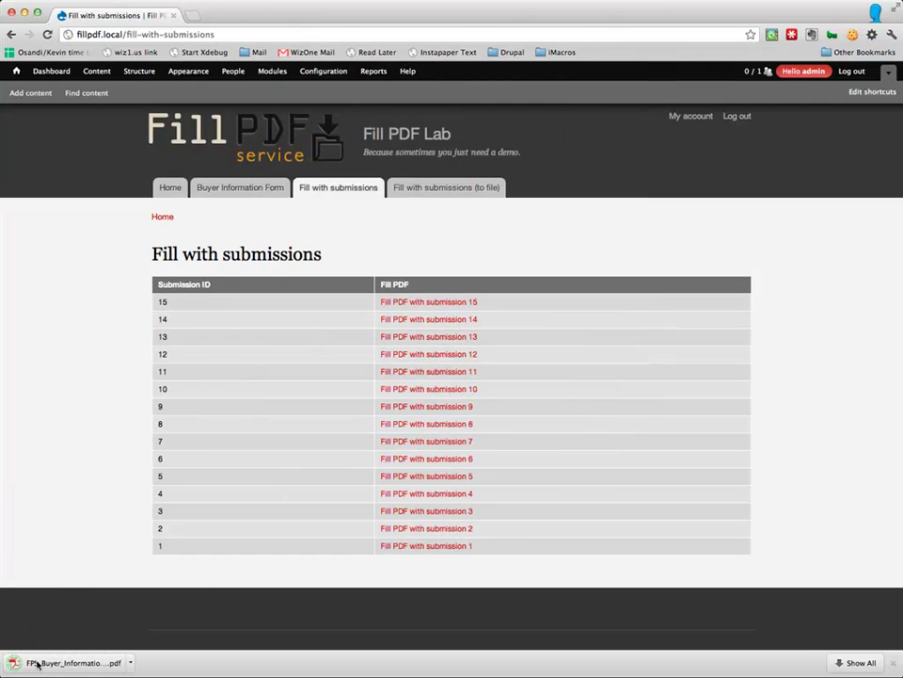
Open the downloaded Buyer Information Form PDF and review the filled contact, address and search-criteria fields
{"action": "left_click", "coordinate": [48, 662]}
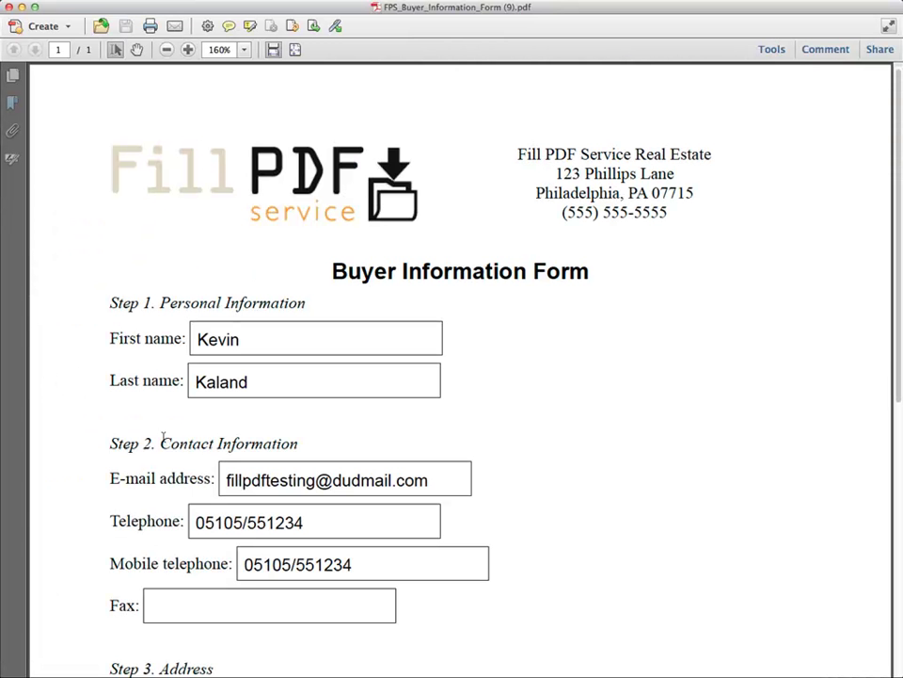
{"action": "scroll", "coordinate": [699, 322], "scroll_direction": "down", "scroll_amount": 10}
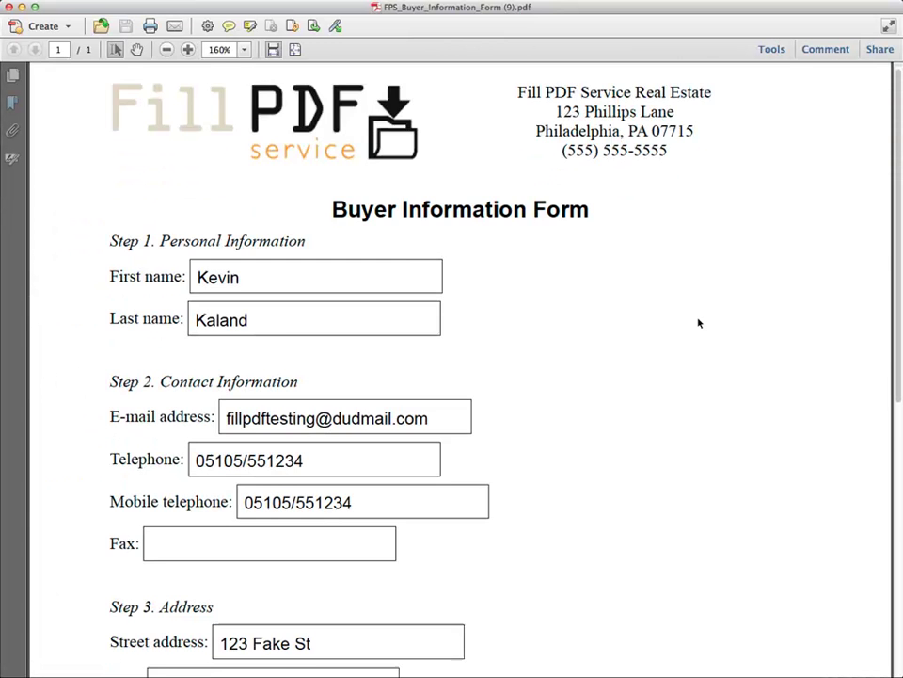
{"action": "scroll", "coordinate": [699, 323], "scroll_direction": "down", "scroll_amount": 1}
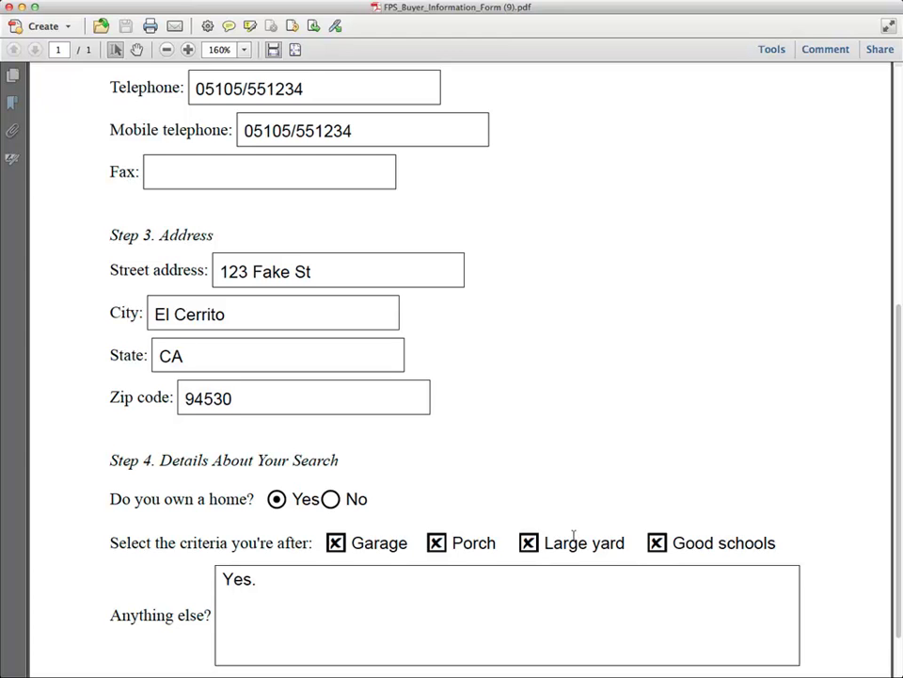
{"action": "scroll", "coordinate": [573, 537], "scroll_direction": "down", "scroll_amount": 3}
{"action": "scroll", "coordinate": [574, 538], "scroll_direction": "up", "scroll_amount": 20}
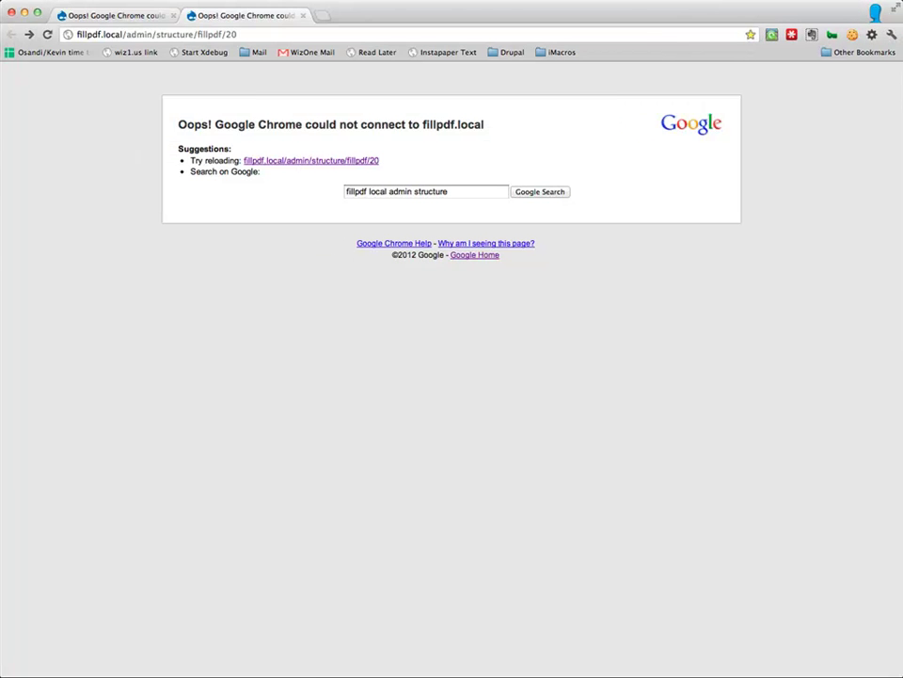
Reload the Edit PDF form pages for forms 20 and 7 in the browser
{"action": "key", "text": "super+r"}
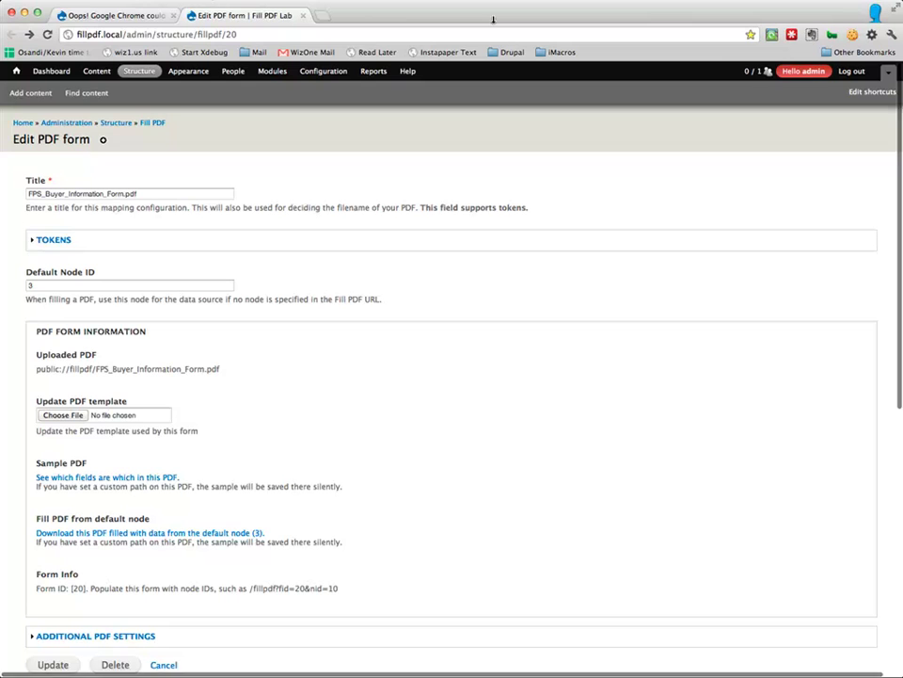
{"action": "left_click", "coordinate": [160, 17]}
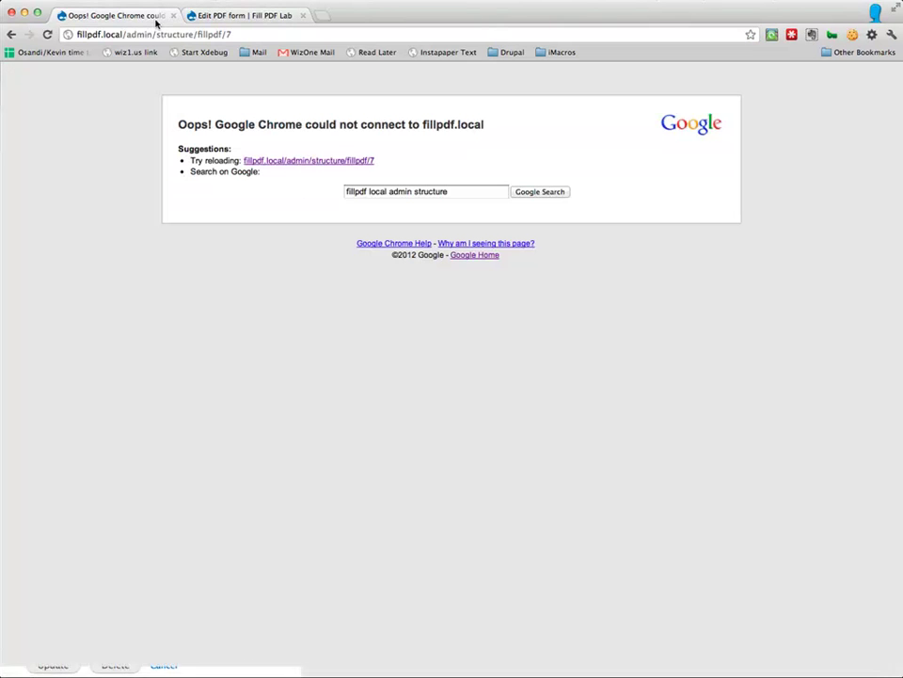
{"action": "key", "text": "super+r"}
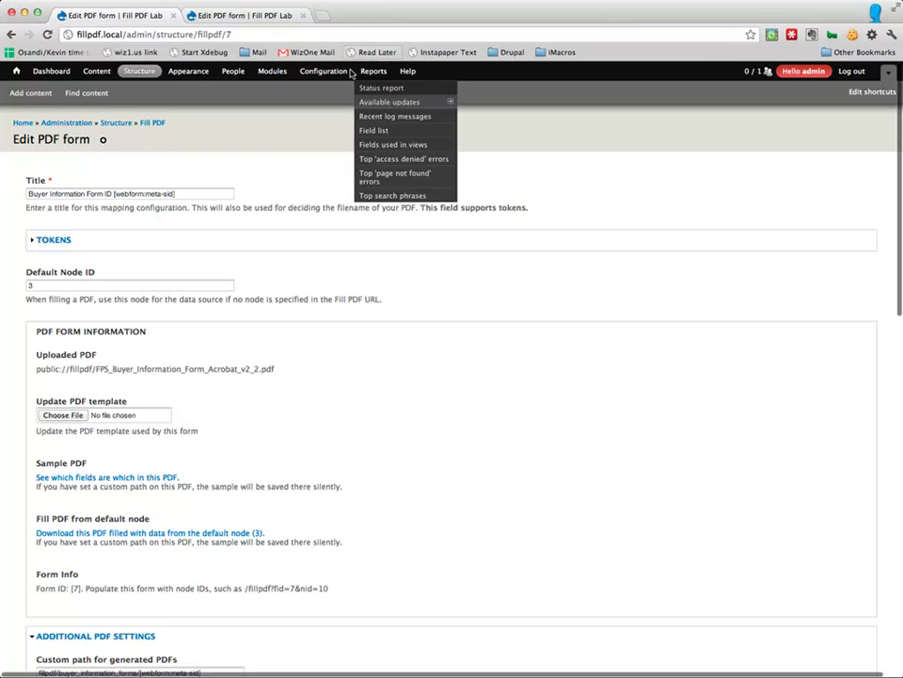
Open the Fill PDF settings in a separate tab and expand the fillpdf-service.com configuration to examine its options
{"action": "mouse_move", "coordinate": [333, 77]}
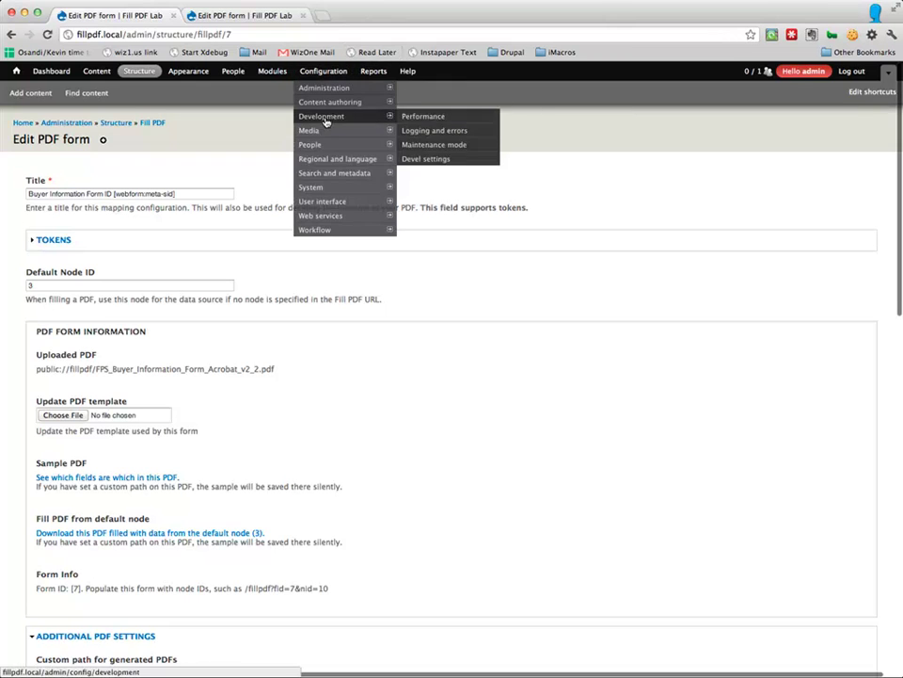
{"action": "mouse_move", "coordinate": [376, 129]}
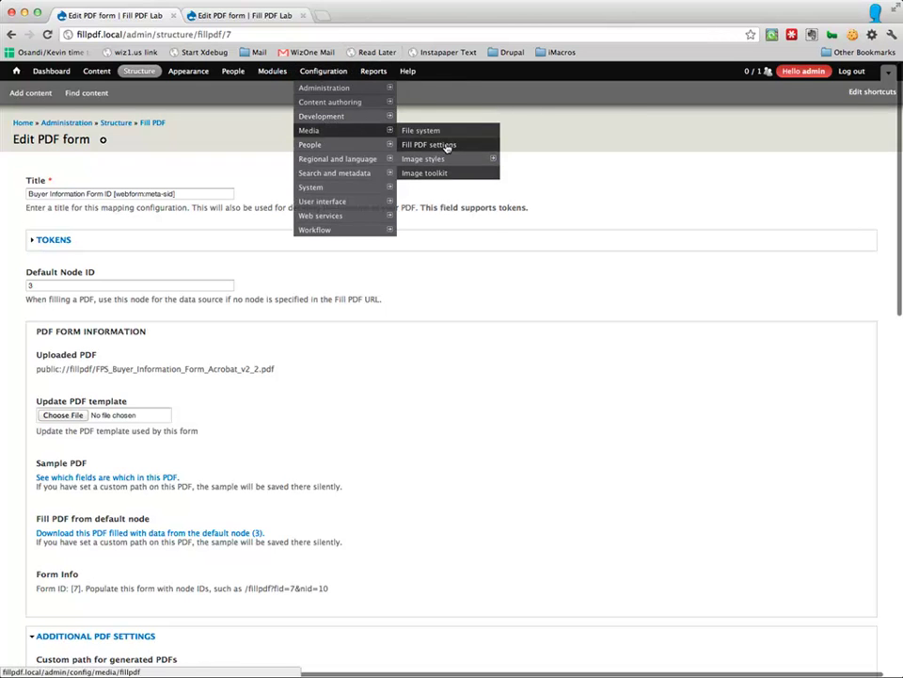
{"action": "left_click", "coordinate": [444, 147], "text": "super"}
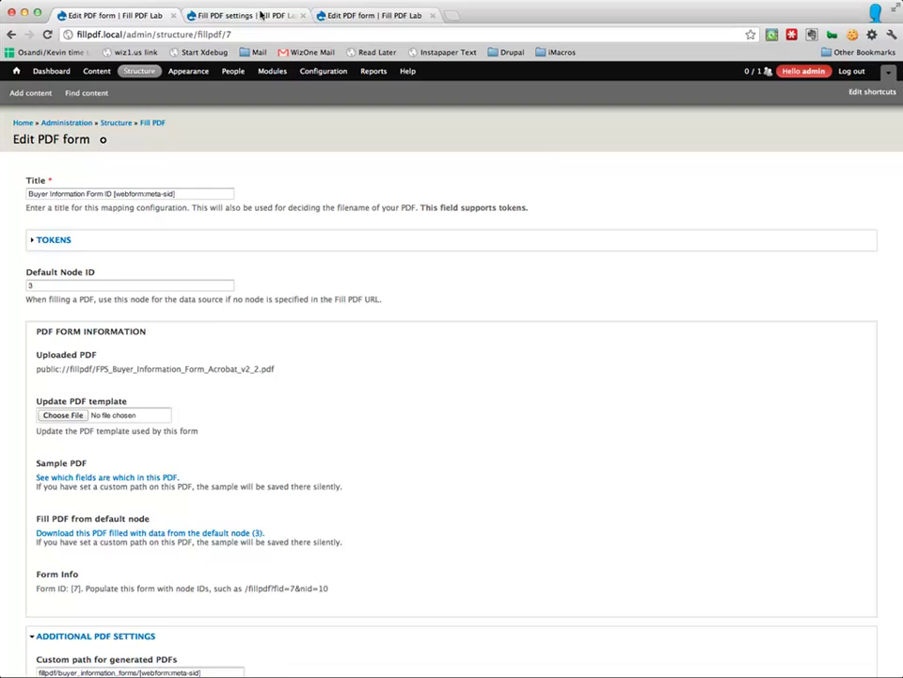
{"action": "left_click", "coordinate": [241, 15]}
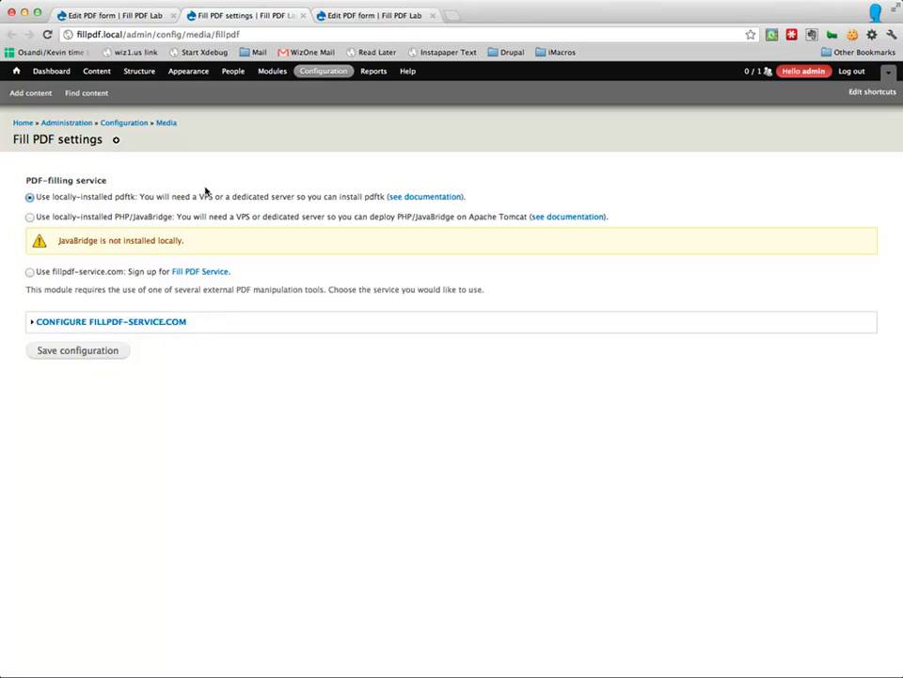
{"action": "left_click", "coordinate": [141, 326]}
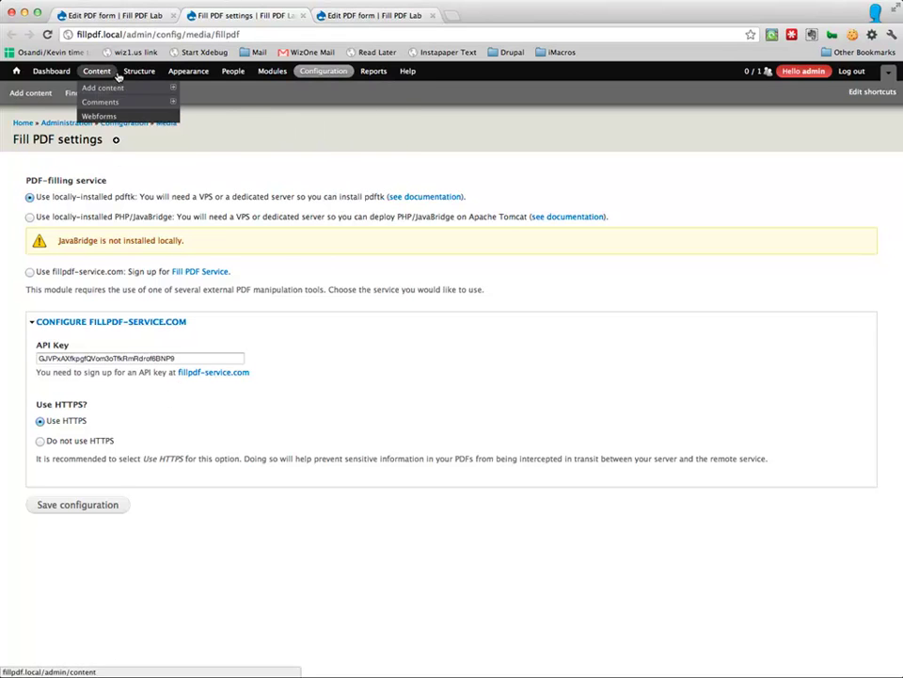
View the list of Fill PDF forms under Structure, and return to the edit page of form 7
{"action": "mouse_move", "coordinate": [134, 80]}
{"action": "left_click", "coordinate": [130, 117]}
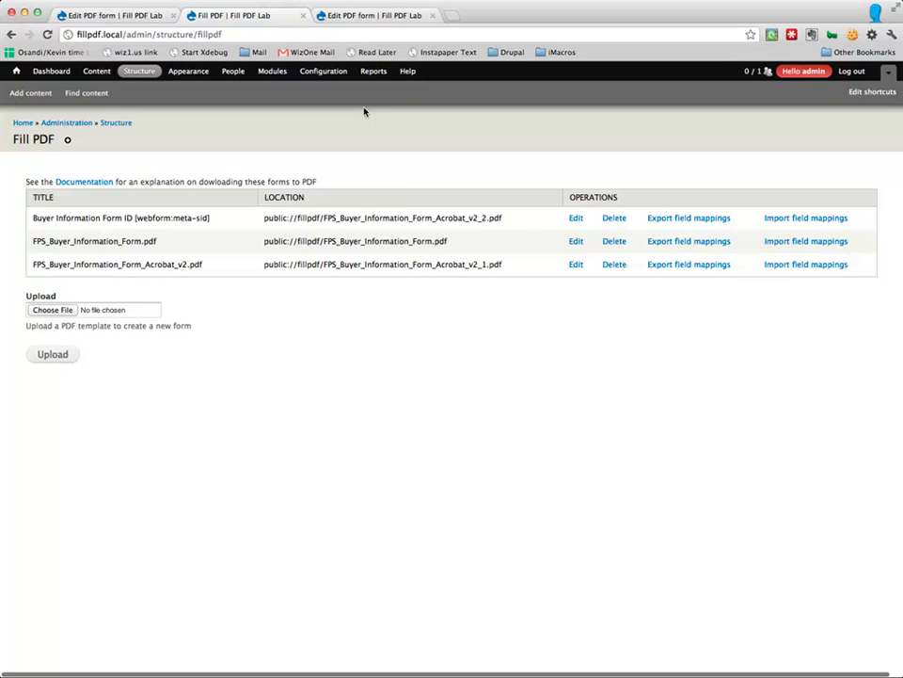
{"action": "left_click", "coordinate": [132, 15]}
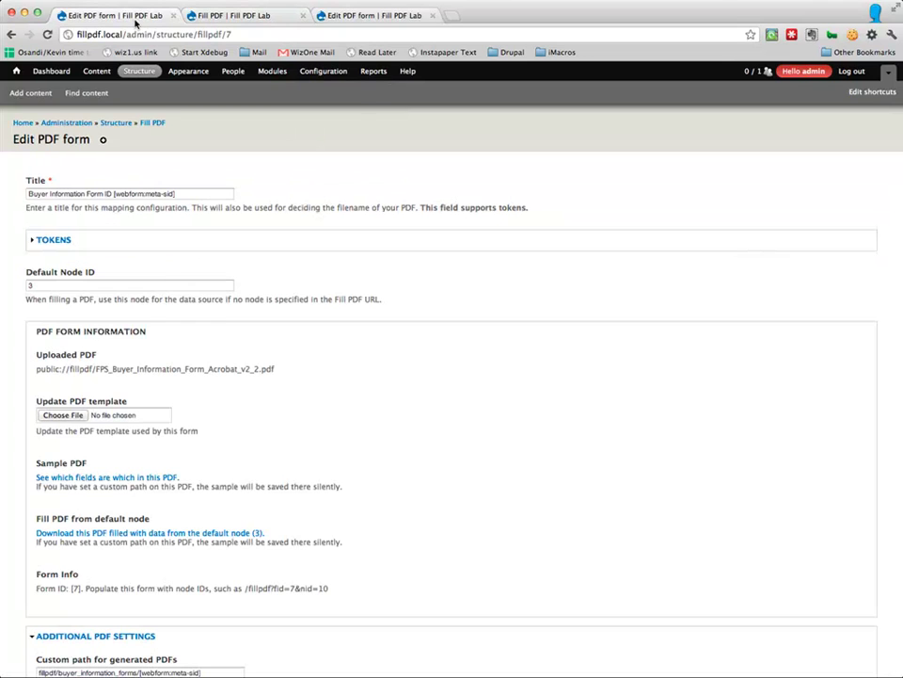
Review the form's City field mapping and open the Criteria_Garage mapping for editing
{"action": "scroll", "coordinate": [397, 280], "scroll_direction": "down", "scroll_amount": 15}
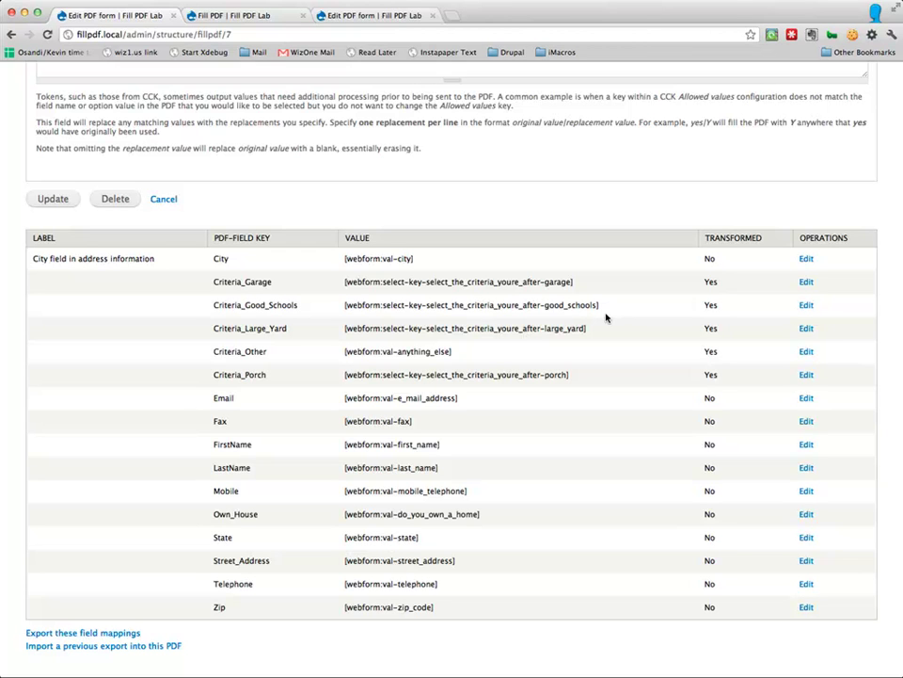
{"action": "double_click", "coordinate": [222, 258]}
{"action": "left_click", "coordinate": [353, 256]}
{"action": "left_click", "coordinate": [807, 282]}
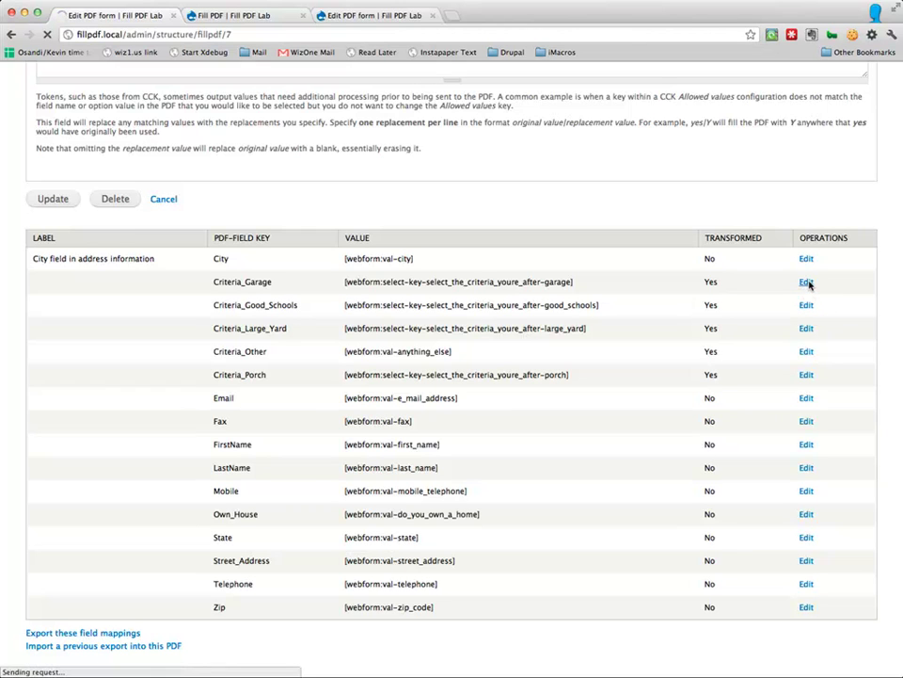
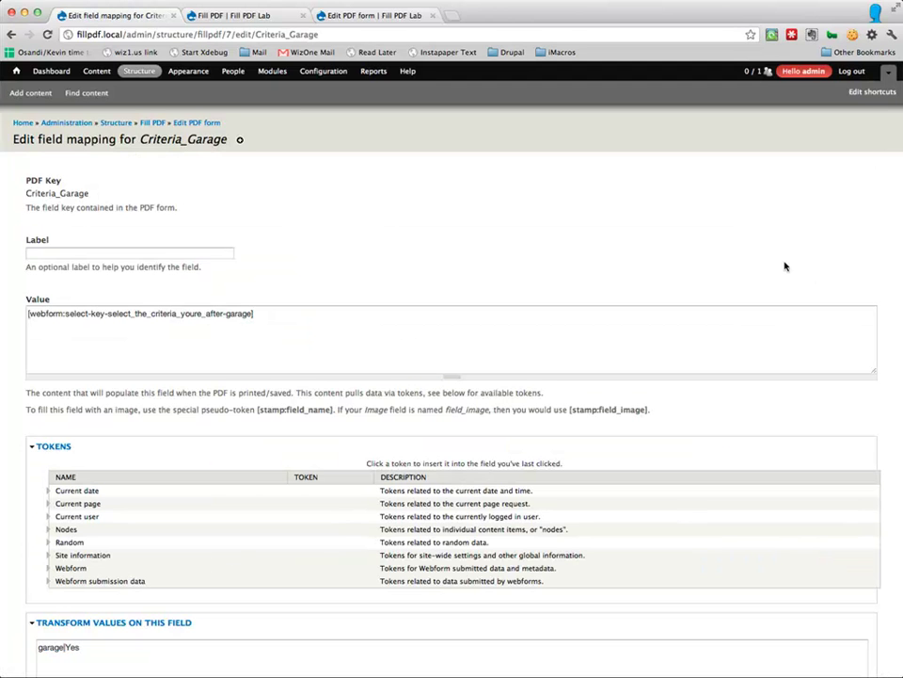
Examine the Label and Value fields of the Criteria_Garage mapping
{"action": "left_click", "coordinate": [212, 254]}
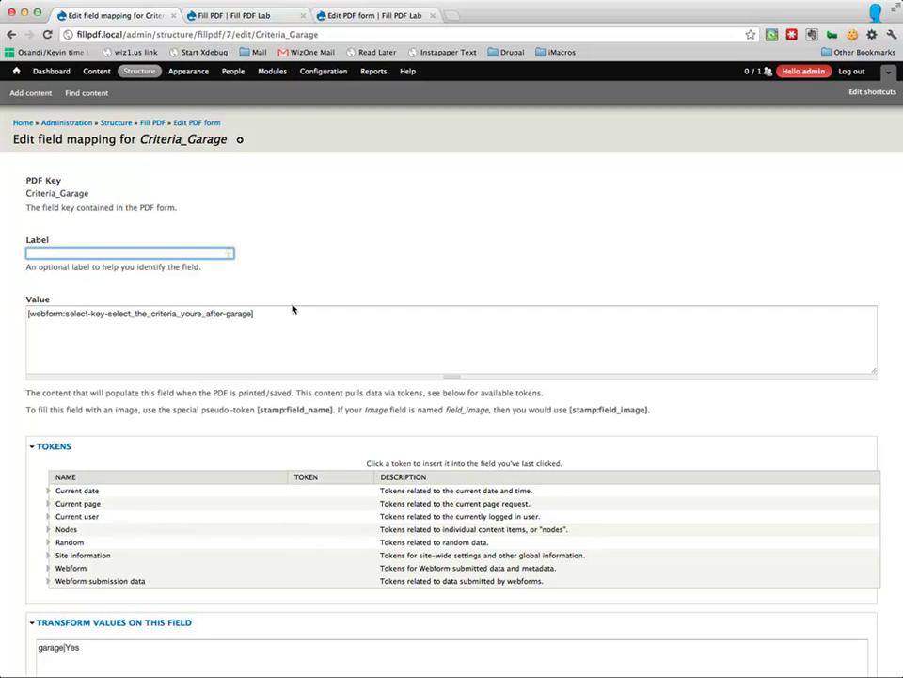
{"action": "scroll", "coordinate": [293, 306], "scroll_direction": "down", "scroll_amount": 2}
{"action": "left_click", "coordinate": [380, 287]}
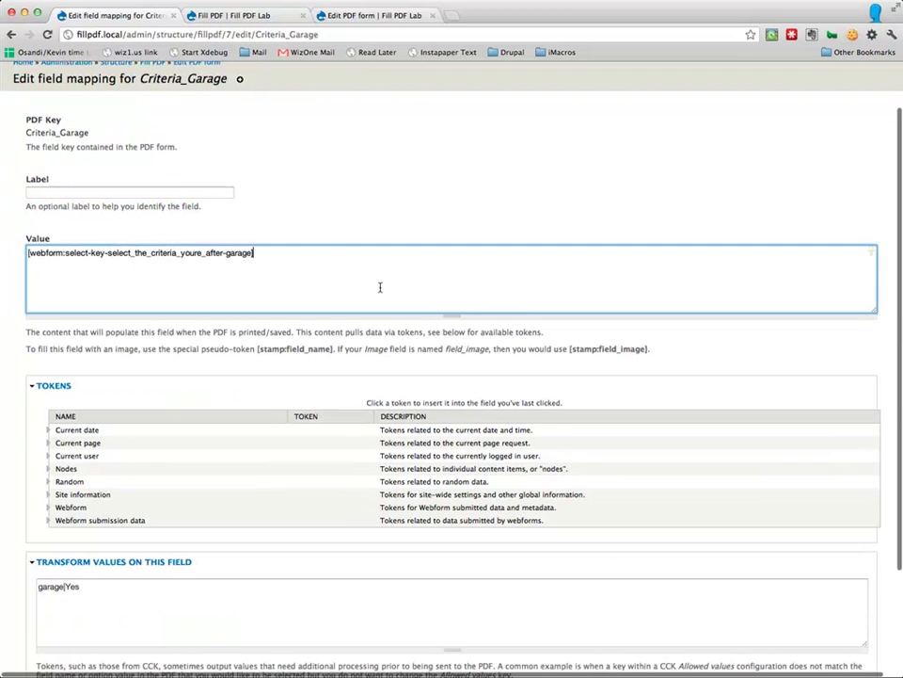
{"action": "left_click", "coordinate": [218, 193]}
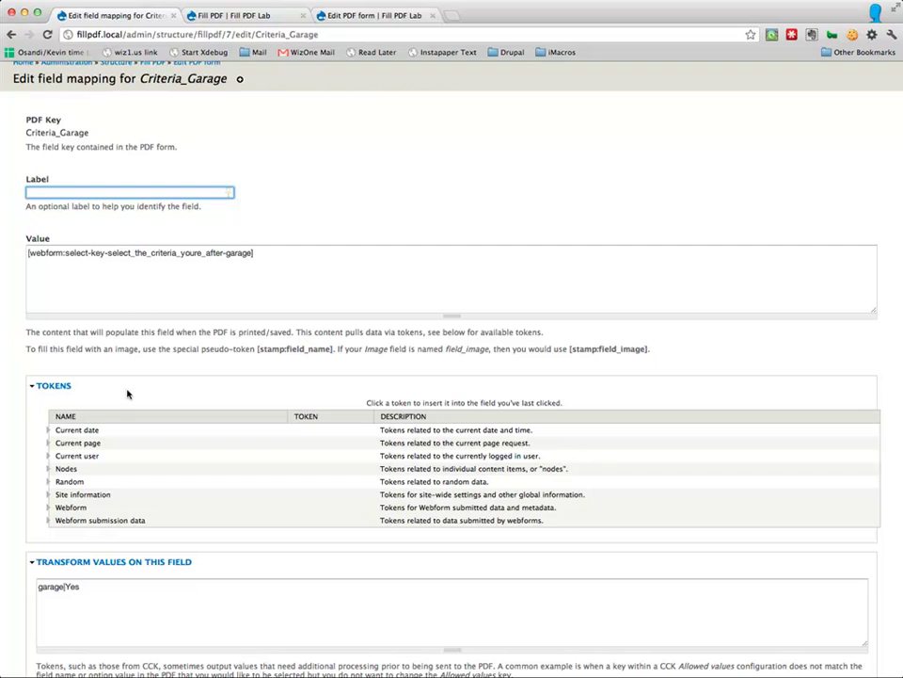
Expand the Nodes tokens to examine them, including the Author sub-tokens, and collapse the Author group
{"action": "scroll", "coordinate": [132, 388], "scroll_direction": "down", "scroll_amount": 3}
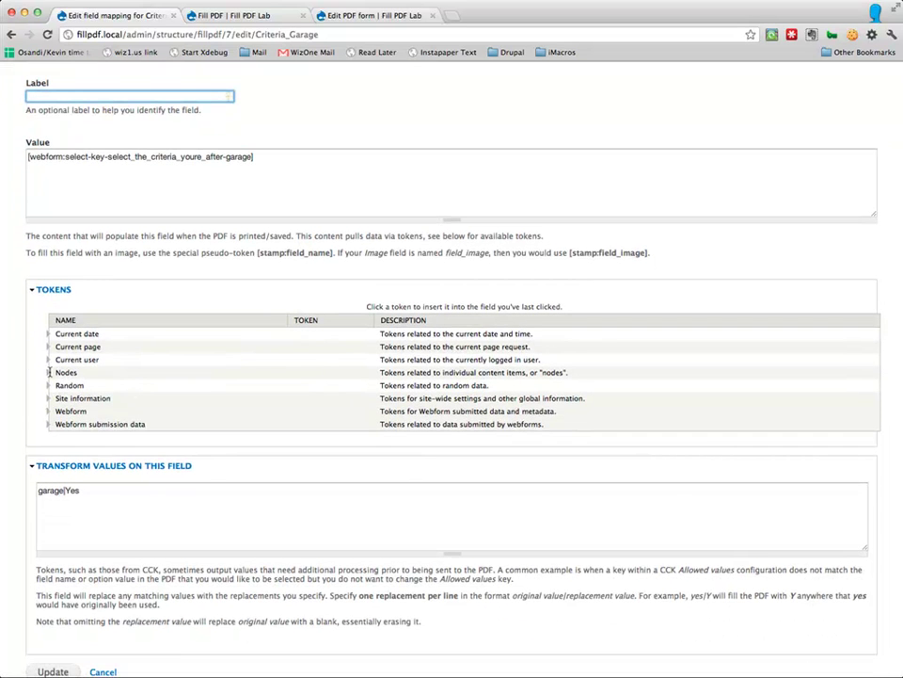
{"action": "left_click", "coordinate": [49, 375]}
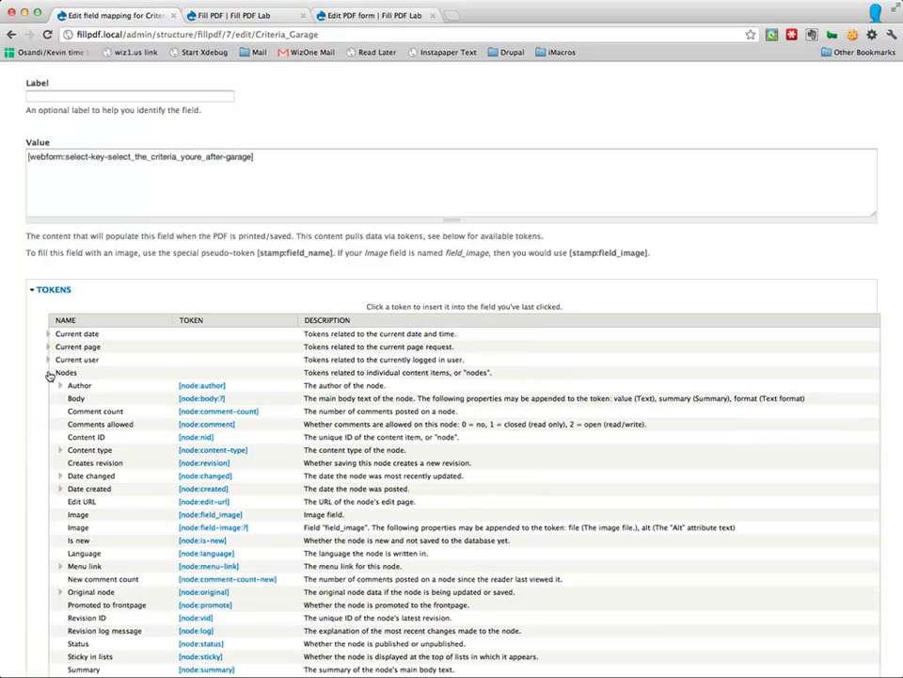
{"action": "scroll", "coordinate": [99, 387], "scroll_direction": "down", "scroll_amount": 8}
{"action": "scroll", "coordinate": [98, 387], "scroll_direction": "up", "scroll_amount": 3}
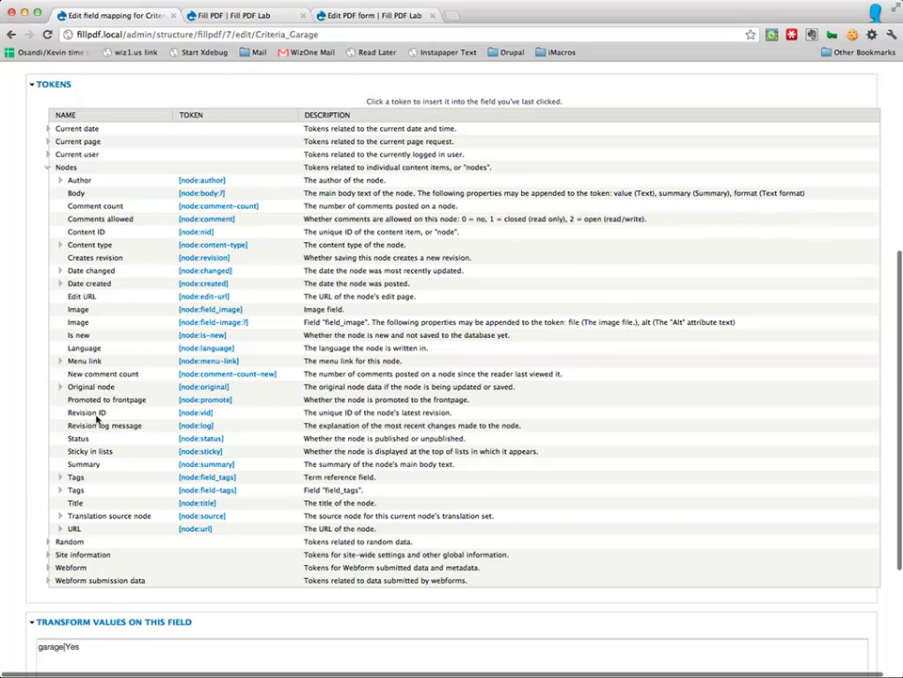
{"action": "left_click", "coordinate": [60, 180]}
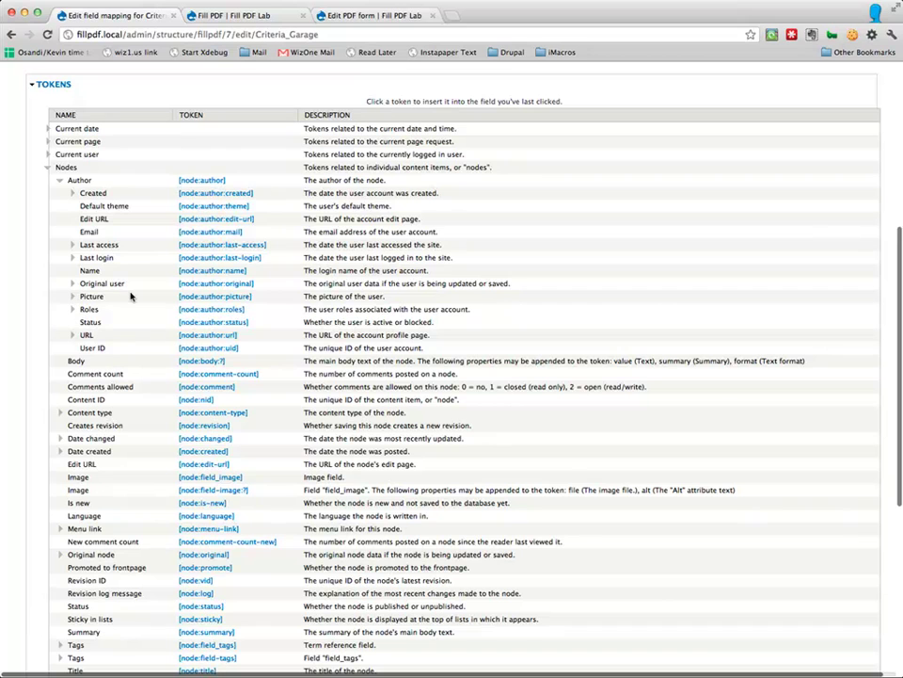
{"action": "left_click", "coordinate": [60, 181]}
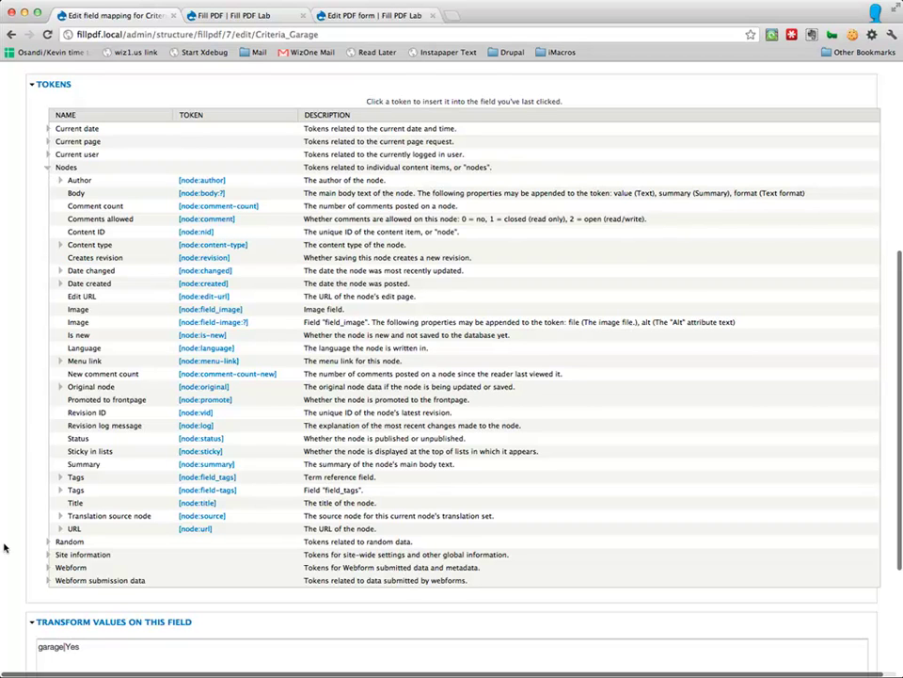
Expand the Webform tokens and examine the metadata, option key, option value and field value tokens
{"action": "left_click", "coordinate": [49, 568]}
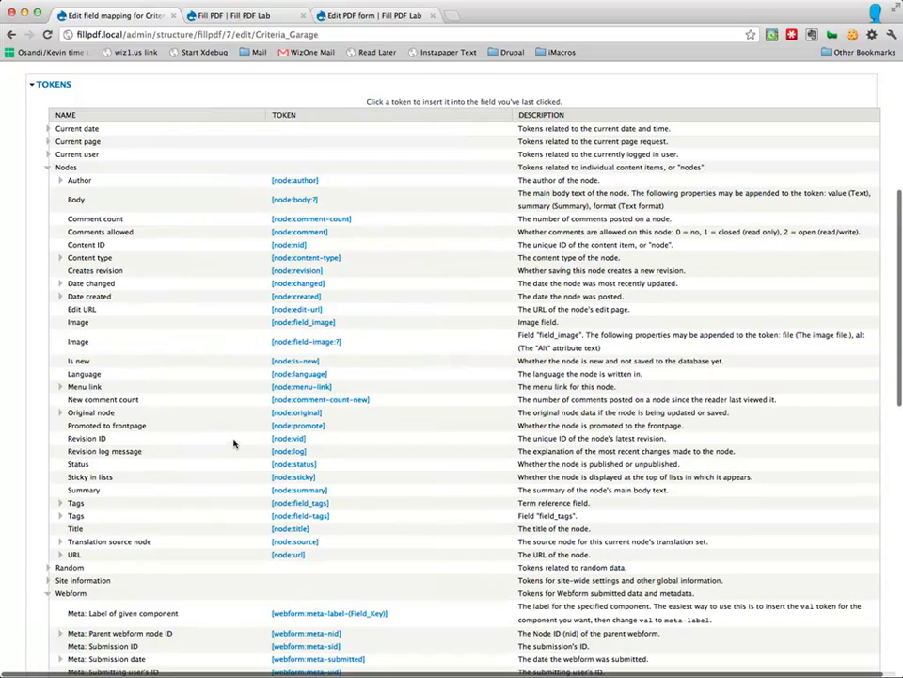
{"action": "scroll", "coordinate": [71, 322], "scroll_direction": "down", "scroll_amount": 10}
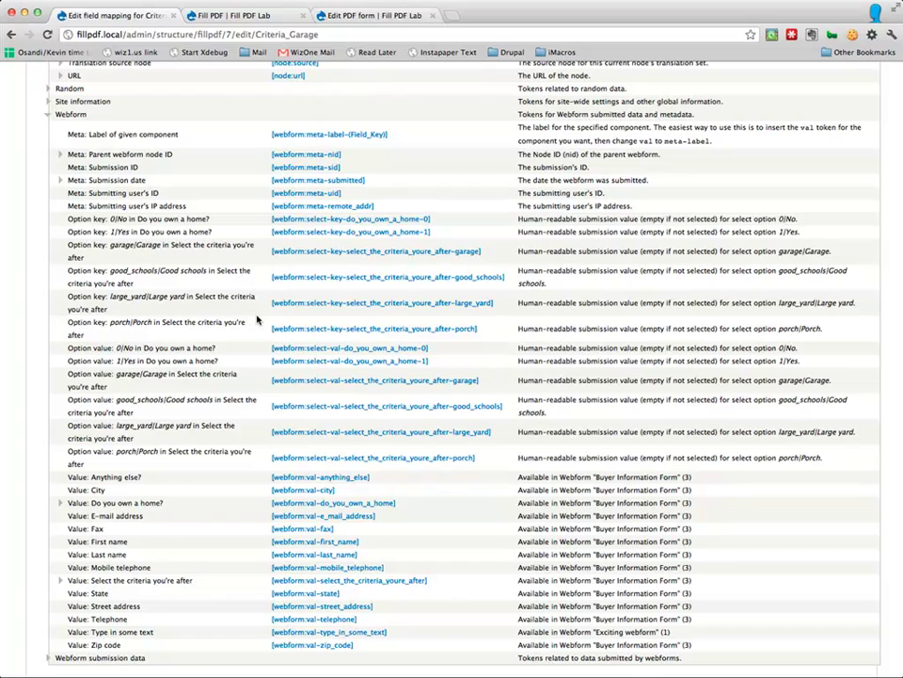
{"action": "scroll", "coordinate": [257, 320], "scroll_direction": "down", "scroll_amount": 3}
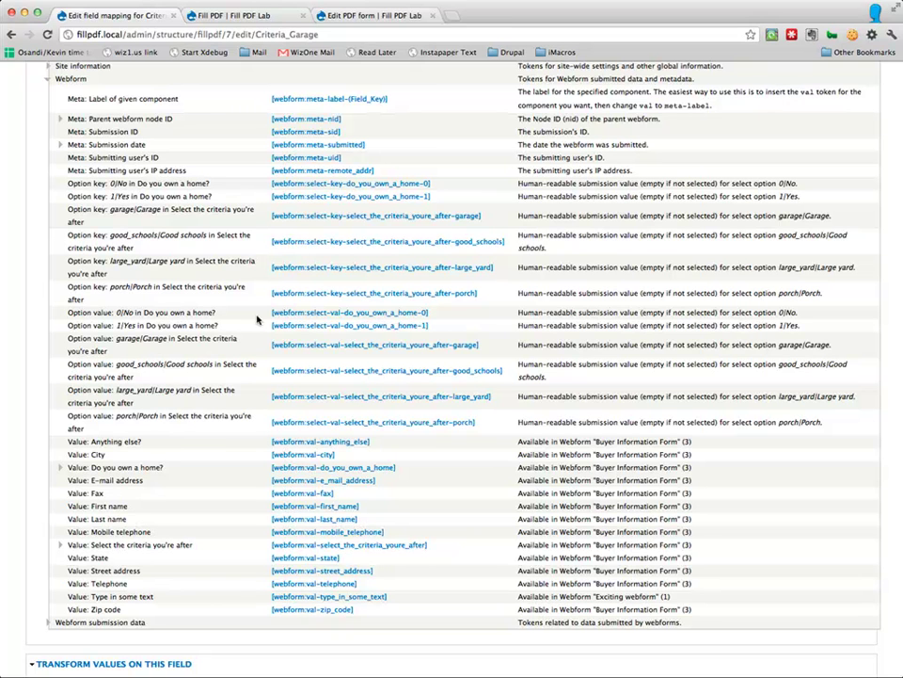
{"action": "scroll", "coordinate": [343, 343], "scroll_direction": "down", "scroll_amount": 3}
{"action": "scroll", "coordinate": [372, 372], "scroll_direction": "up", "scroll_amount": 5}
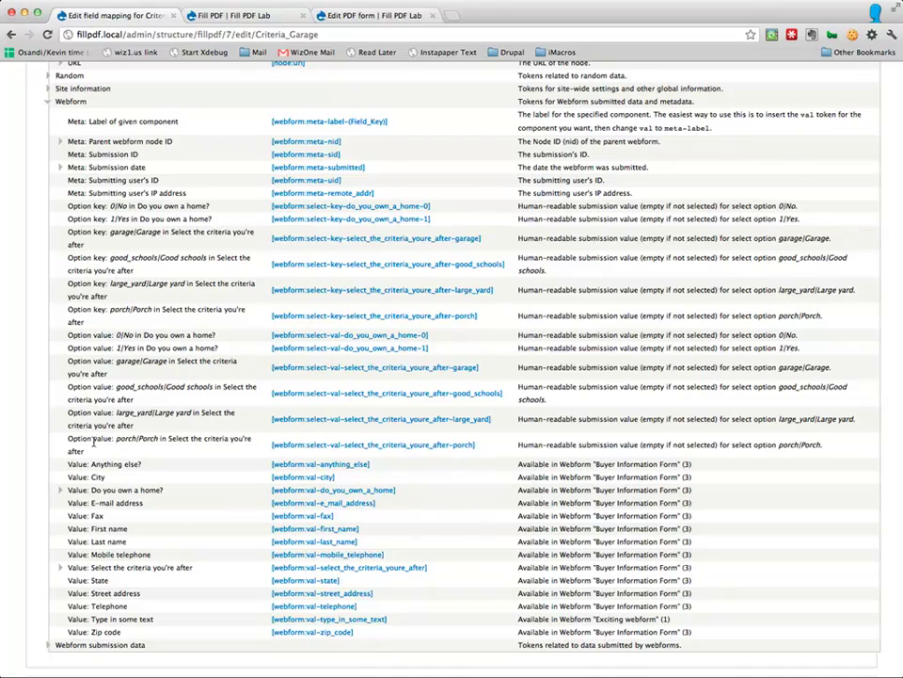
{"action": "scroll", "coordinate": [93, 424], "scroll_direction": "down", "scroll_amount": 3}
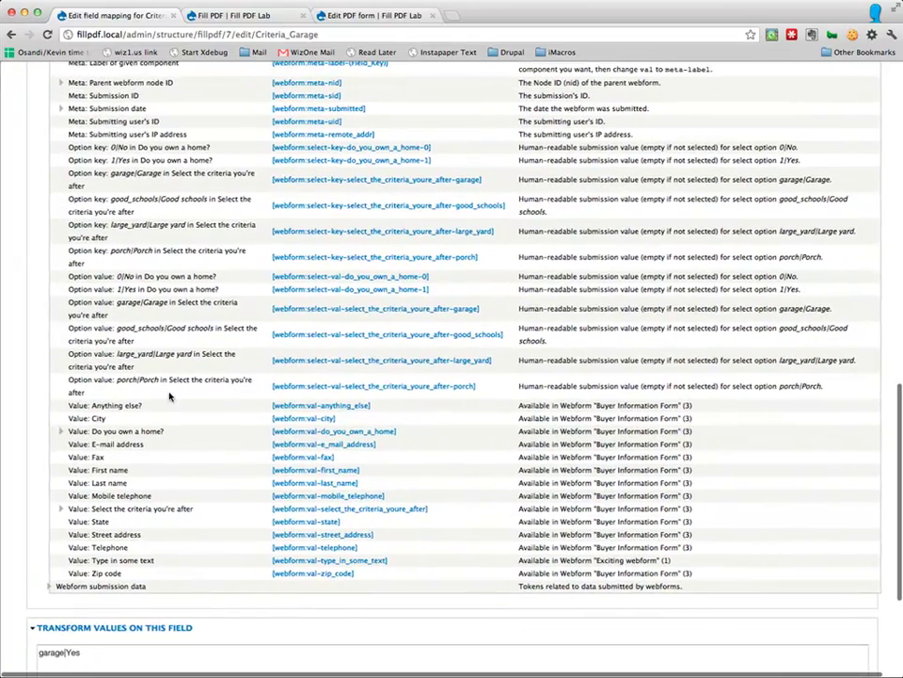
Examine the Criteria_Garage mapping's Value field and the replacement format explained under Transform values on this field
{"action": "scroll", "coordinate": [170, 390], "scroll_direction": "up", "scroll_amount": 10}
{"action": "scroll", "coordinate": [267, 252], "scroll_direction": "up", "scroll_amount": 5}
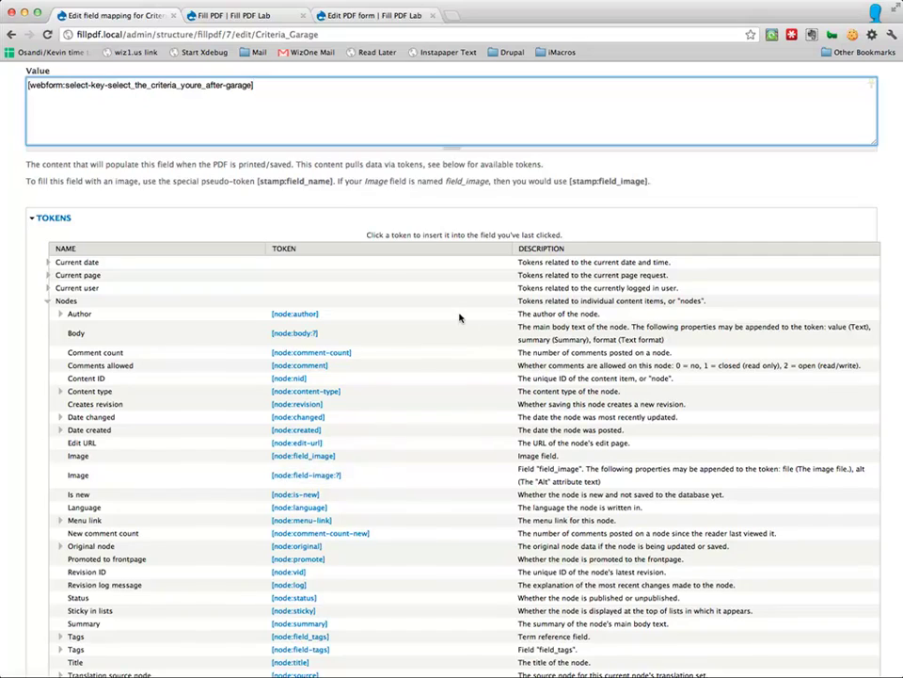
{"action": "scroll", "coordinate": [460, 319], "scroll_direction": "up", "scroll_amount": 1}
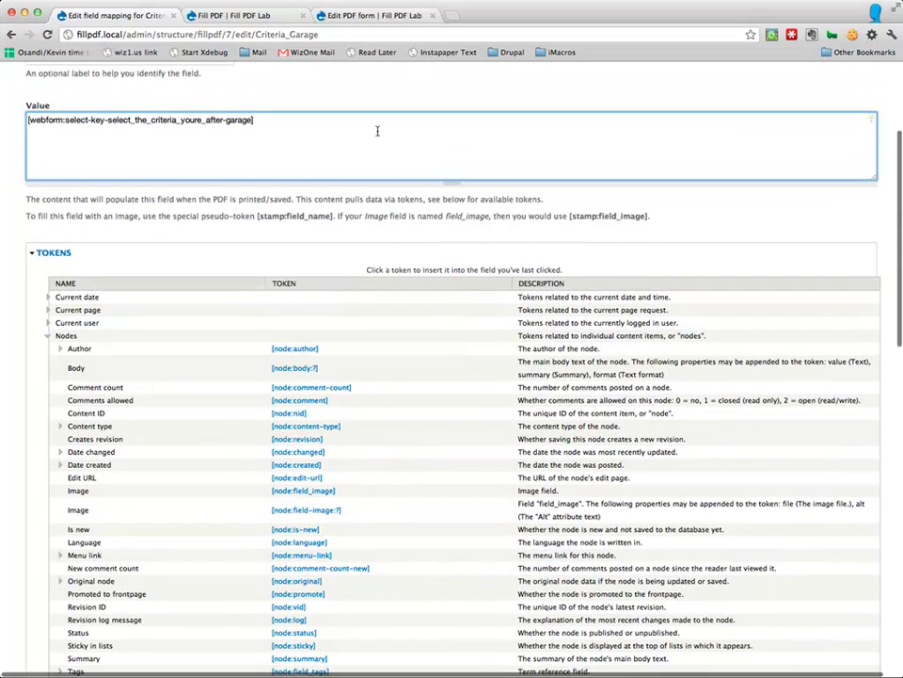
{"action": "scroll", "coordinate": [353, 241], "scroll_direction": "down", "scroll_amount": 20}
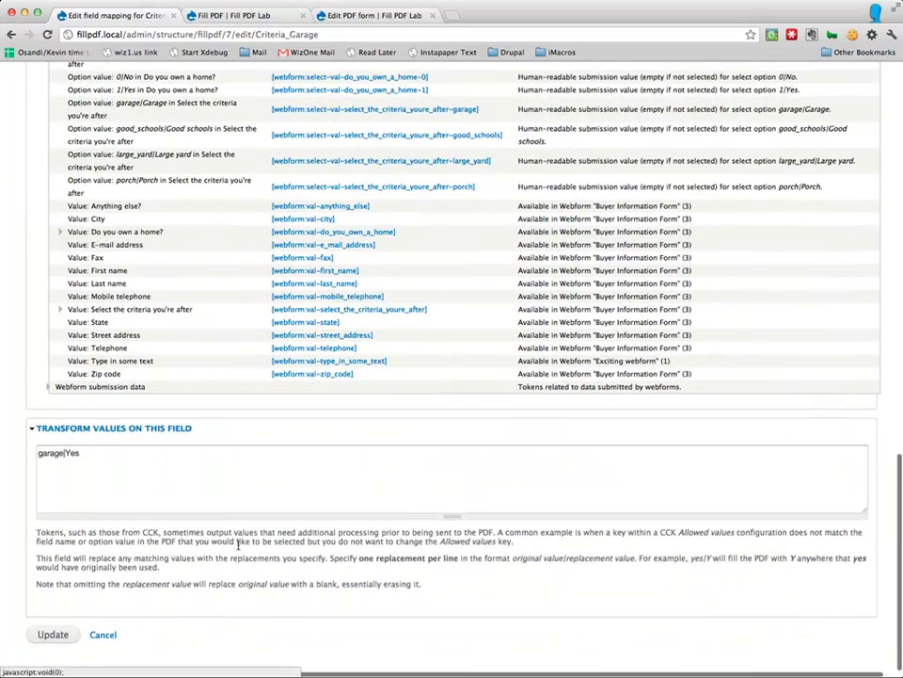
{"action": "left_click", "coordinate": [240, 482]}
{"action": "key", "text": "Left"}
{"action": "key", "text": "Left"}
{"action": "key", "text": "Left"}
{"action": "key", "text": "Left"}
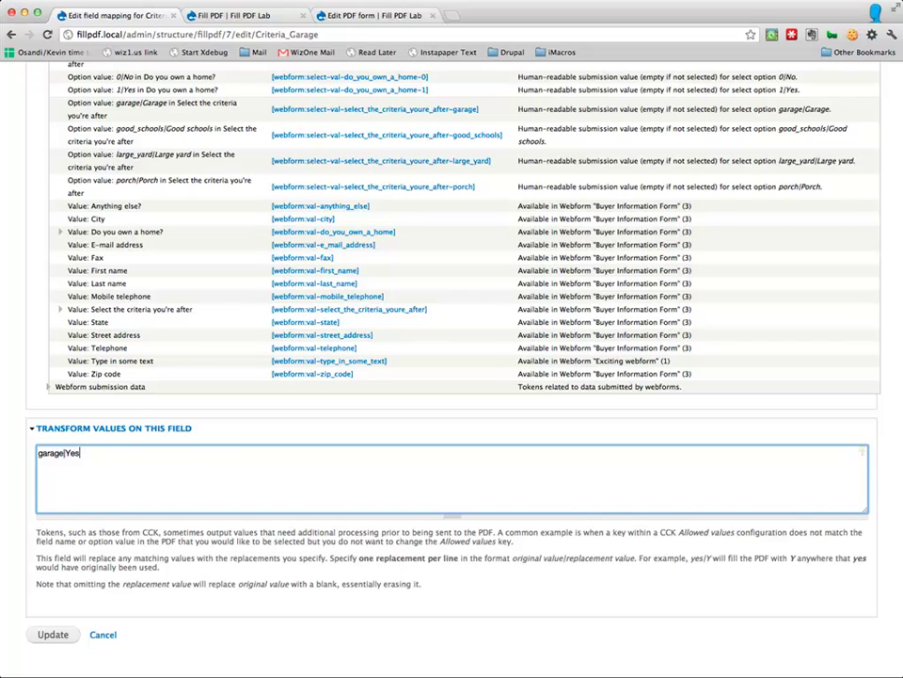
{"action": "scroll", "coordinate": [451, 358], "scroll_direction": "right", "scroll_amount": 2}
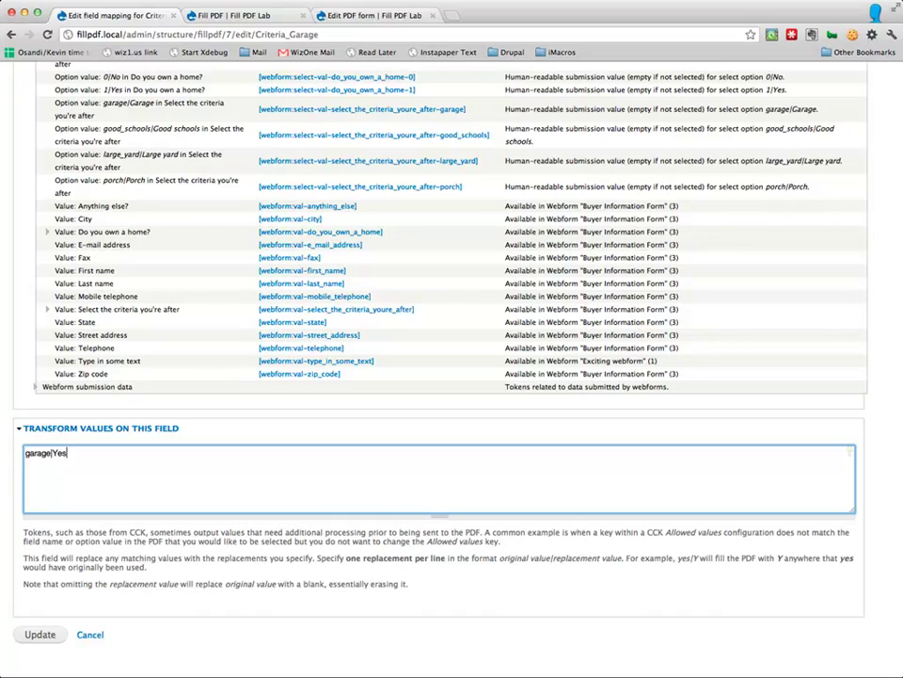
Compare the garage option key token in the Value field with the mapping's transform rule
{"action": "scroll", "coordinate": [408, 514], "scroll_direction": "up", "scroll_amount": 15}
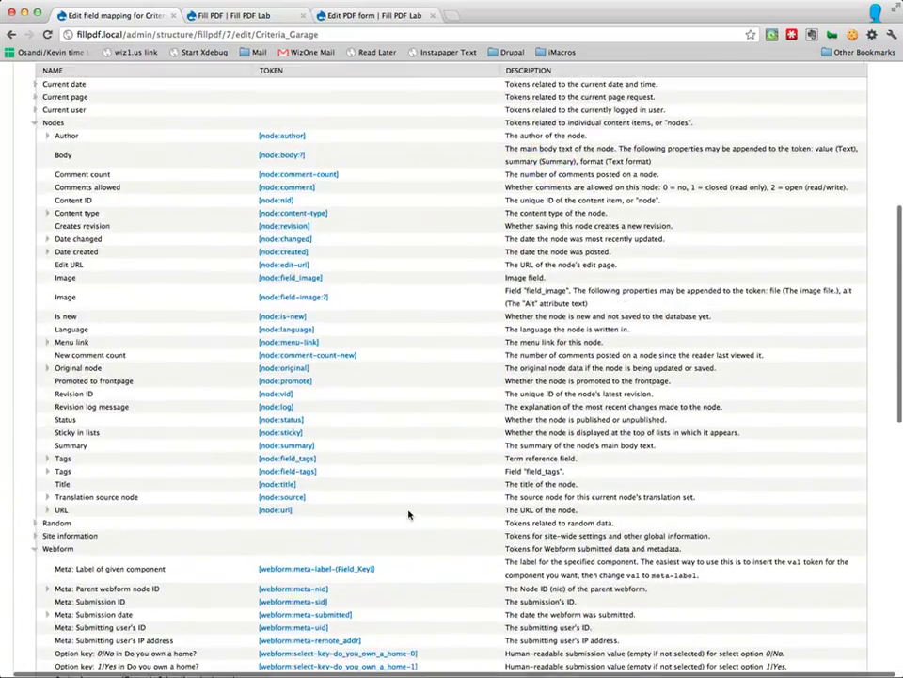
{"action": "scroll", "coordinate": [408, 514], "scroll_direction": "up", "scroll_amount": 3}
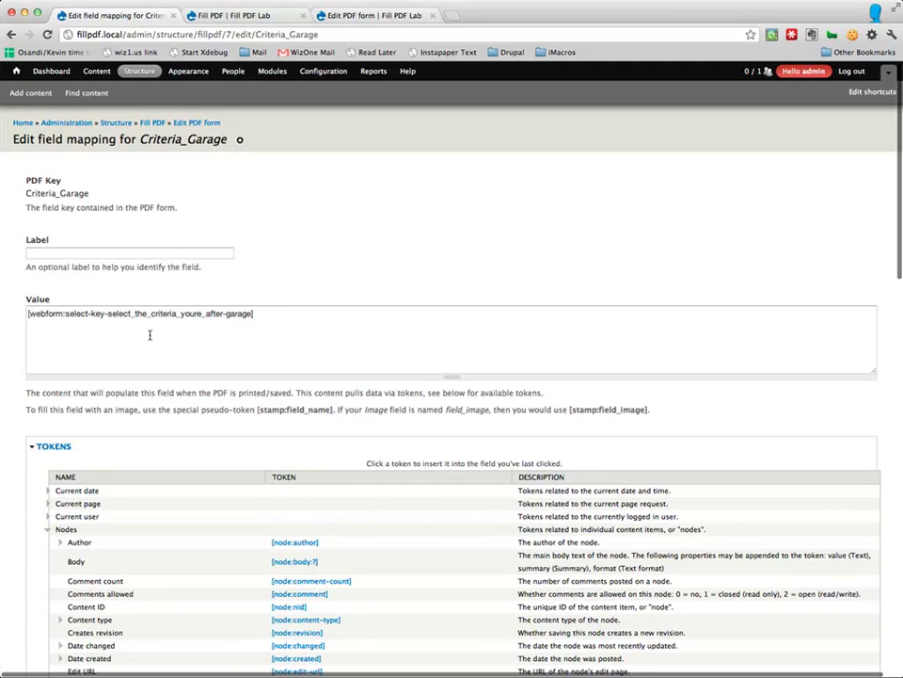
{"action": "left_click", "coordinate": [243, 313]}
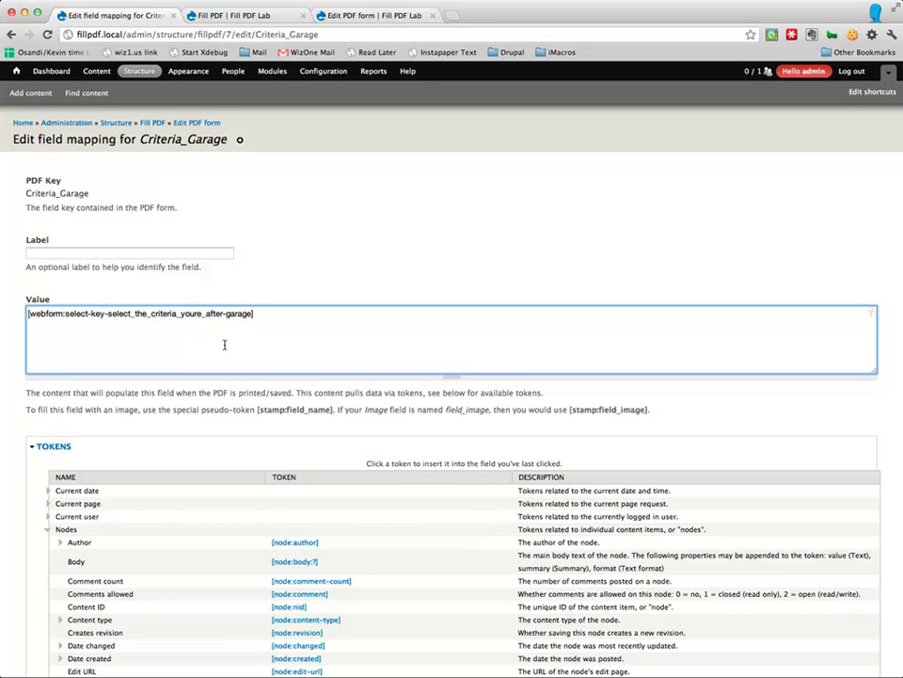
{"action": "left_click", "coordinate": [147, 314]}
{"action": "scroll", "coordinate": [237, 358], "scroll_direction": "down", "scroll_amount": 10}
{"action": "scroll", "coordinate": [306, 341], "scroll_direction": "down", "scroll_amount": 8}
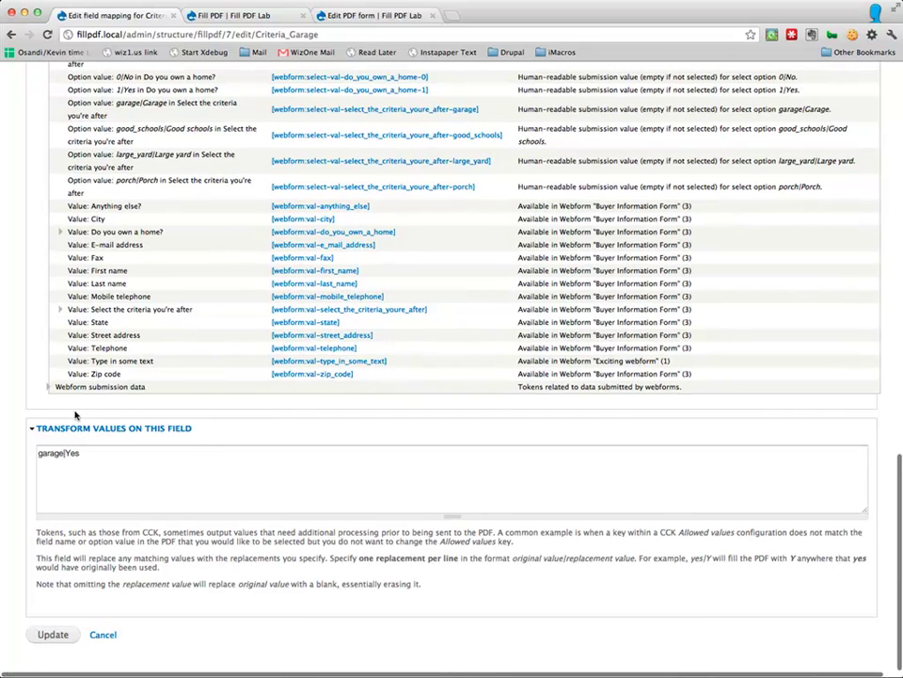
{"action": "left_click", "coordinate": [52, 456]}
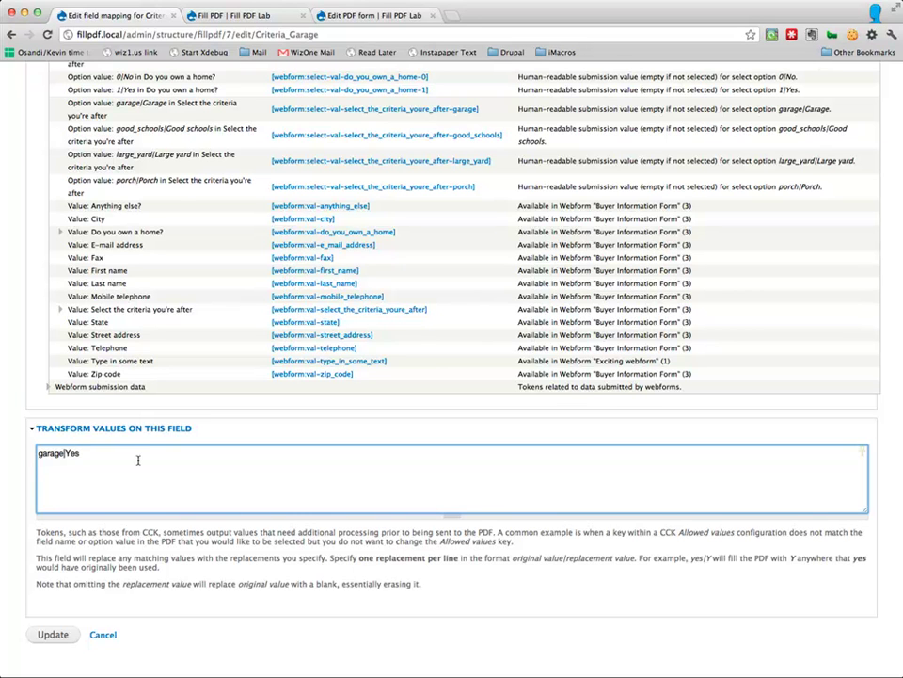
Review the webform option key and option value tokens against the transform rule, and return to the Edit PDF form page
{"action": "scroll", "coordinate": [137, 459], "scroll_direction": "up", "scroll_amount": 5}
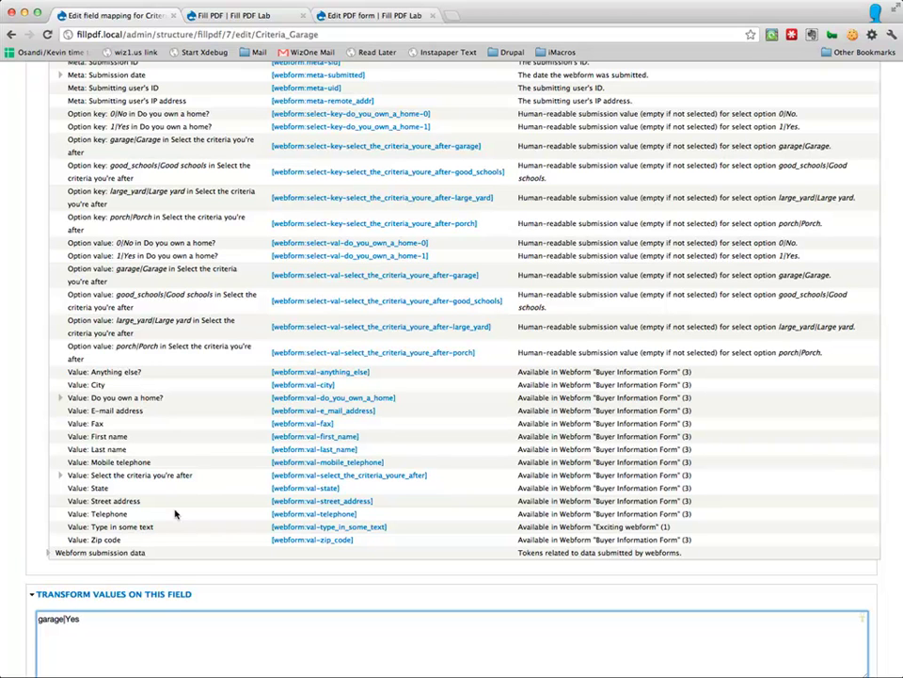
{"action": "scroll", "coordinate": [237, 404], "scroll_direction": "down", "scroll_amount": 1}
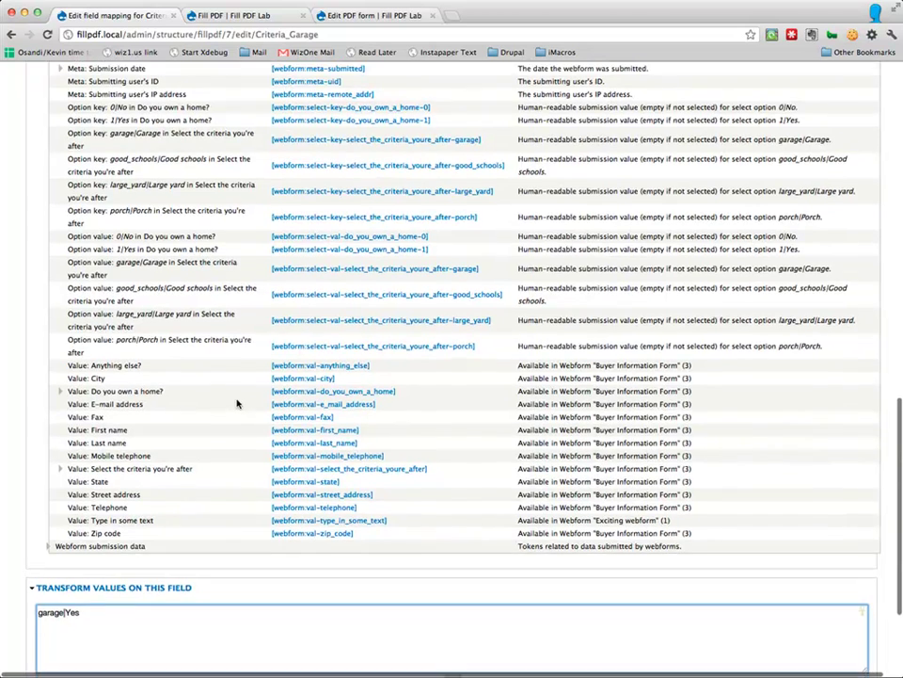
{"action": "scroll", "coordinate": [237, 404], "scroll_direction": "down", "scroll_amount": 3}
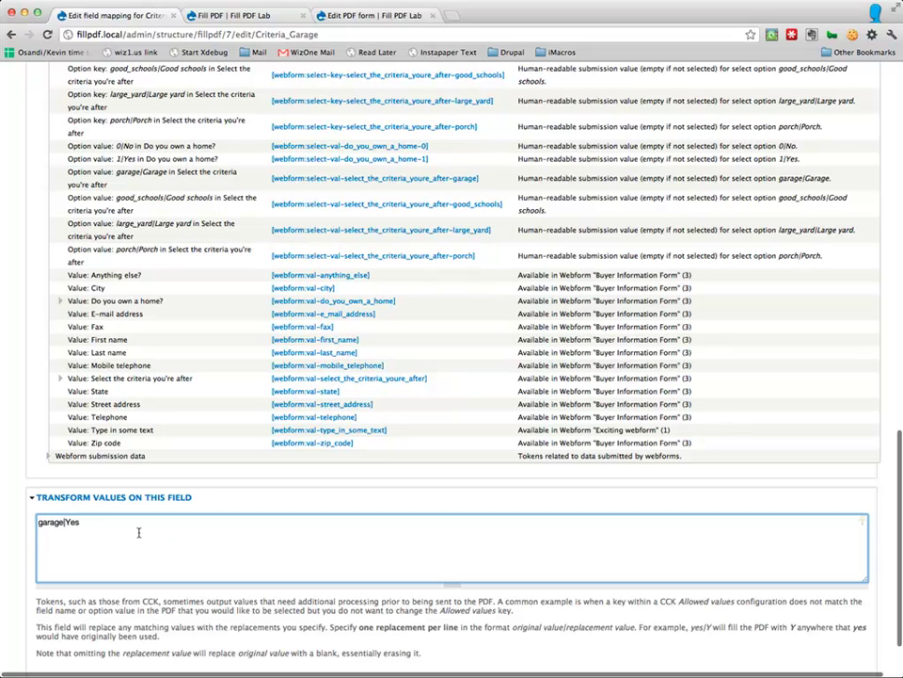
{"action": "scroll", "coordinate": [210, 393], "scroll_direction": "up", "scroll_amount": 3}
{"action": "scroll", "coordinate": [210, 394], "scroll_direction": "up", "scroll_amount": 3}
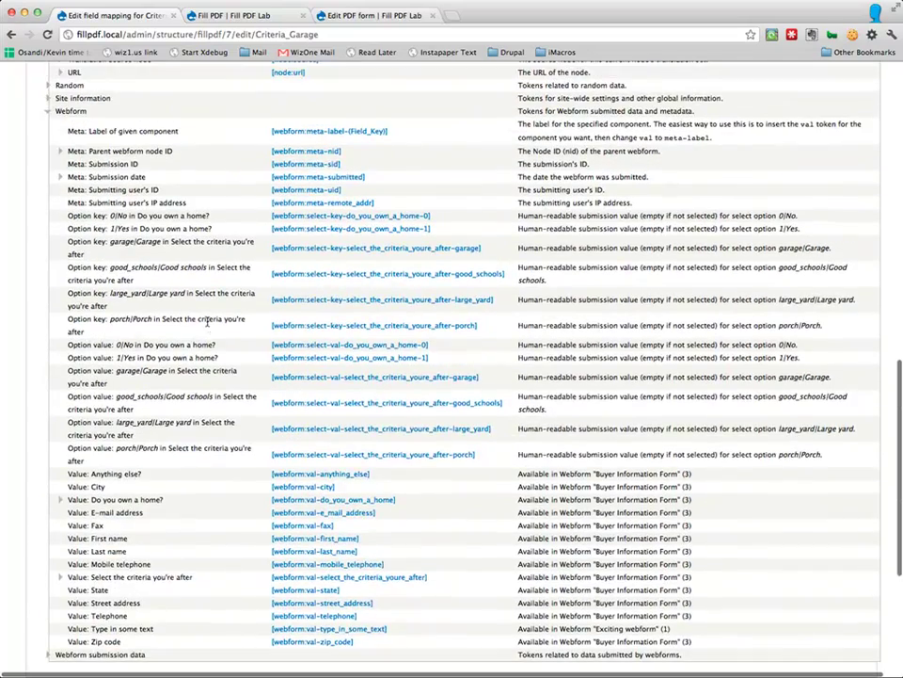
{"action": "scroll", "coordinate": [156, 396], "scroll_direction": "down", "scroll_amount": 4}
{"action": "scroll", "coordinate": [155, 396], "scroll_direction": "down", "scroll_amount": 1}
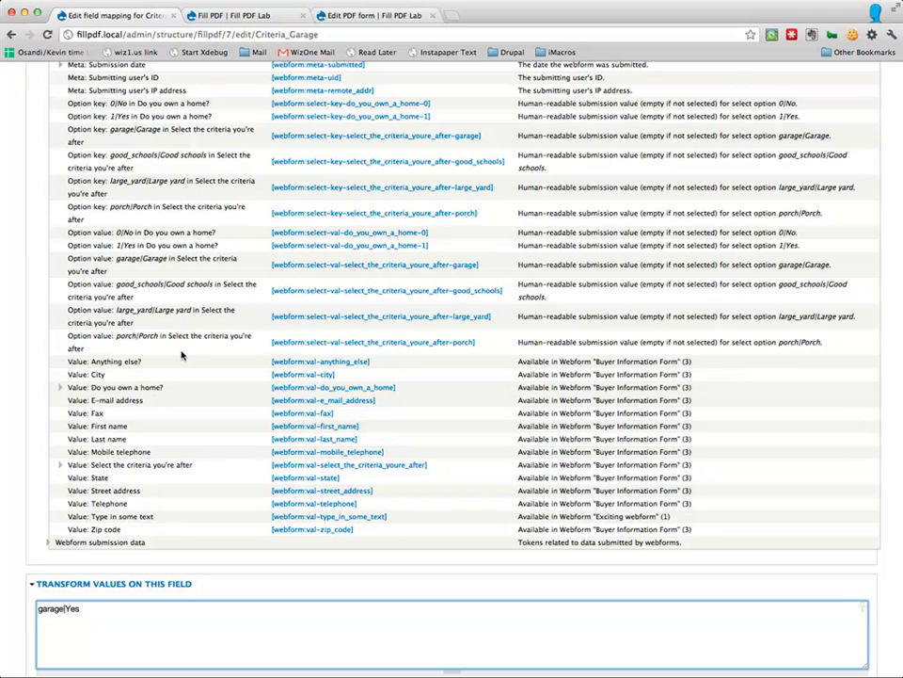
{"action": "scroll", "coordinate": [192, 358], "scroll_direction": "down", "scroll_amount": 3}
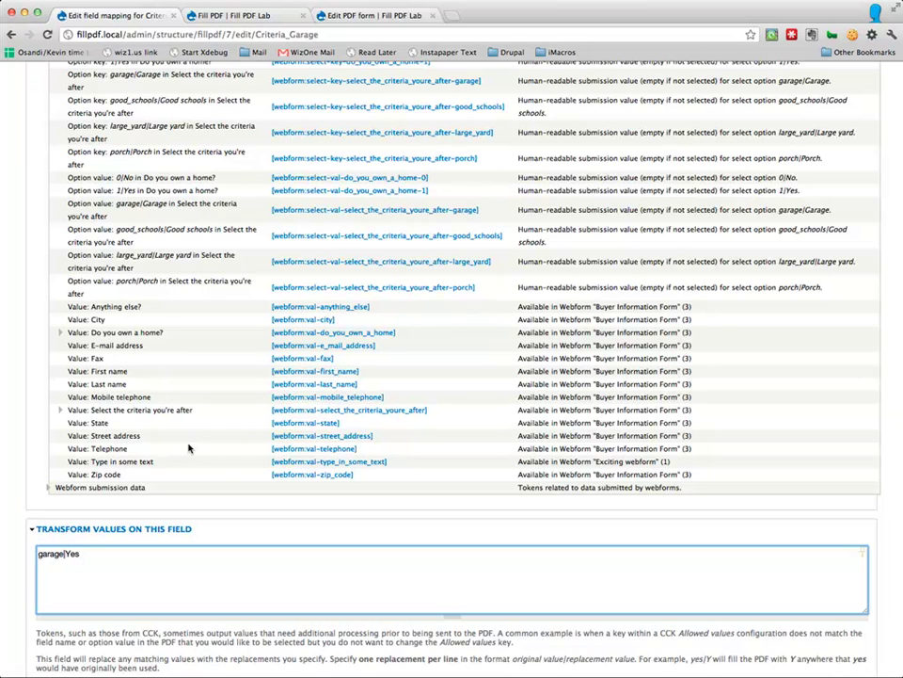
{"action": "left_click", "coordinate": [228, 358]}
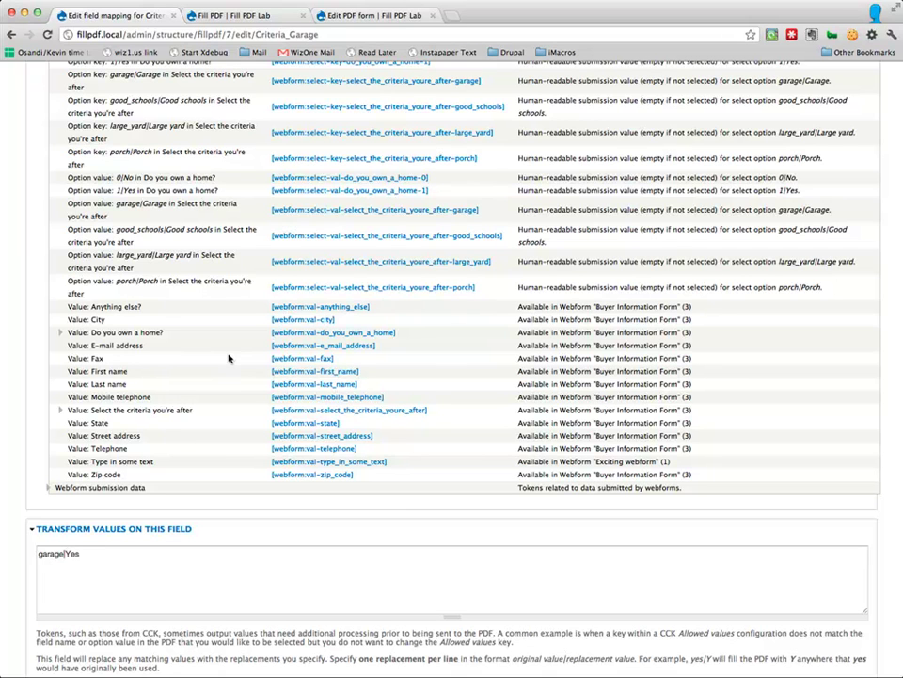
{"action": "scroll", "coordinate": [139, 594], "scroll_direction": "down", "scroll_amount": 1}
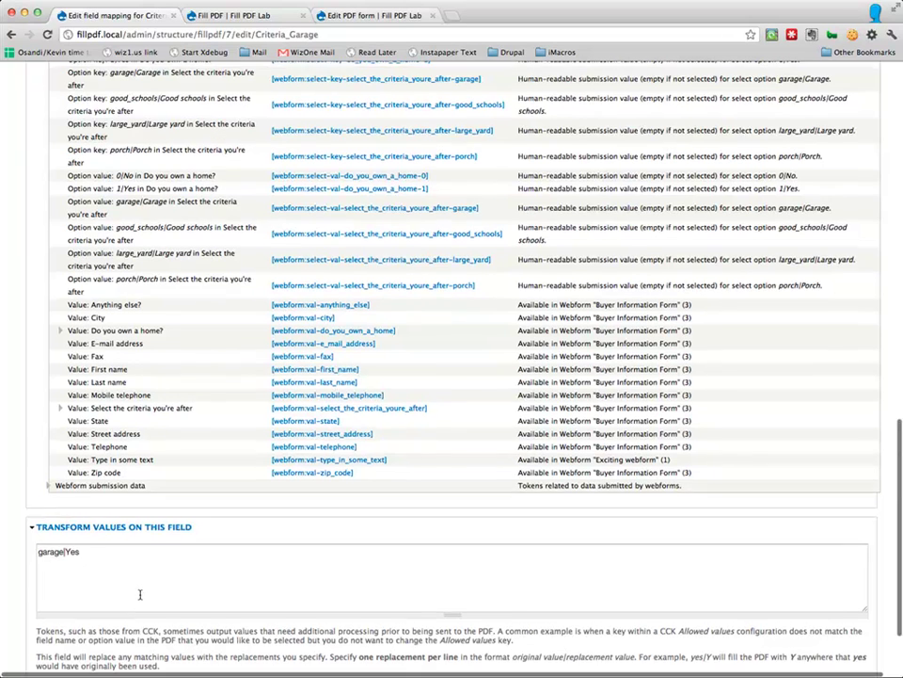
{"action": "scroll", "coordinate": [140, 594], "scroll_direction": "down", "scroll_amount": 3}
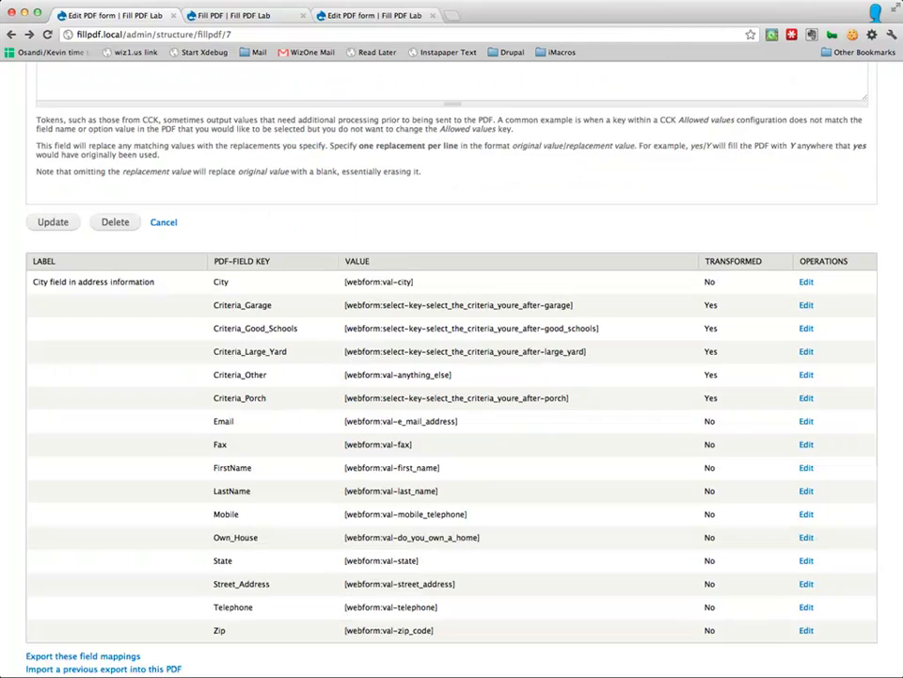
Examine the Additional PDF Settings, including the custom path for generated PDFs, Redirect directly to PDF and the form-wide value transforms
{"action": "scroll", "coordinate": [256, 281], "scroll_direction": "up", "scroll_amount": 8}
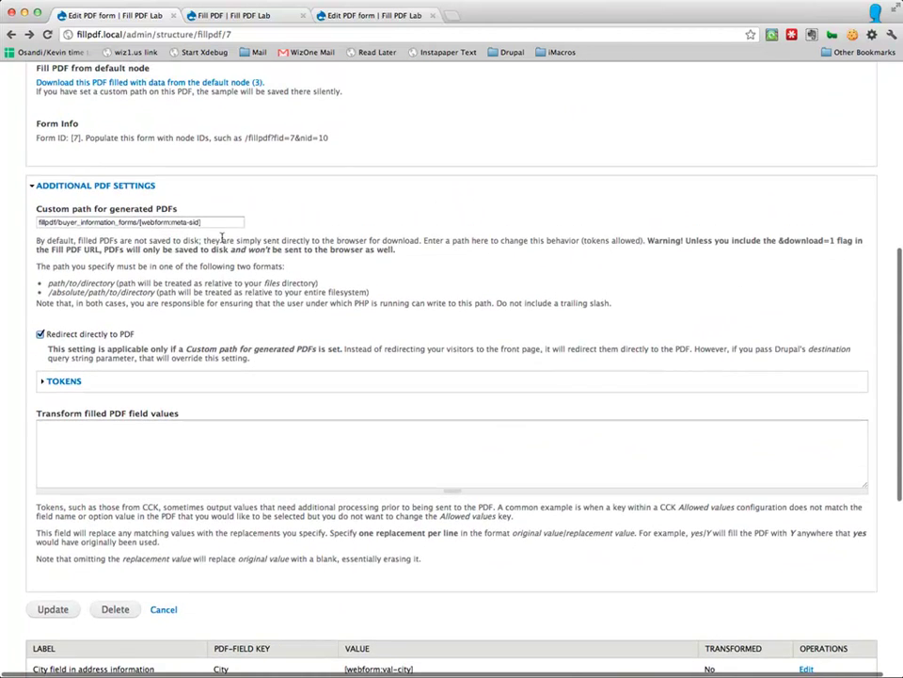
{"action": "scroll", "coordinate": [226, 226], "scroll_direction": "up", "scroll_amount": 2}
{"action": "scroll", "coordinate": [226, 230], "scroll_direction": "up", "scroll_amount": 3}
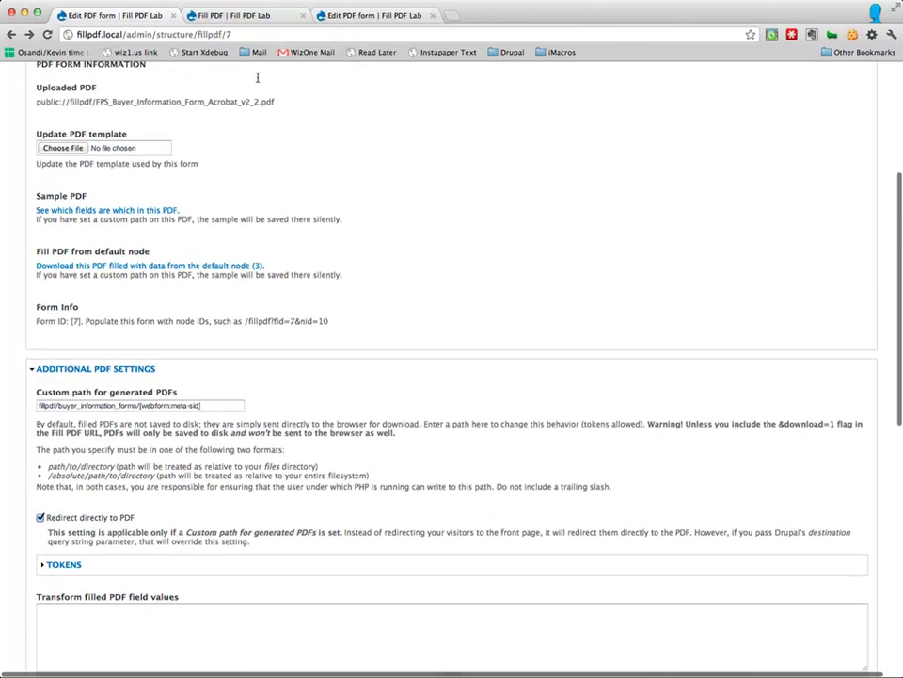
{"action": "left_click", "coordinate": [220, 405]}
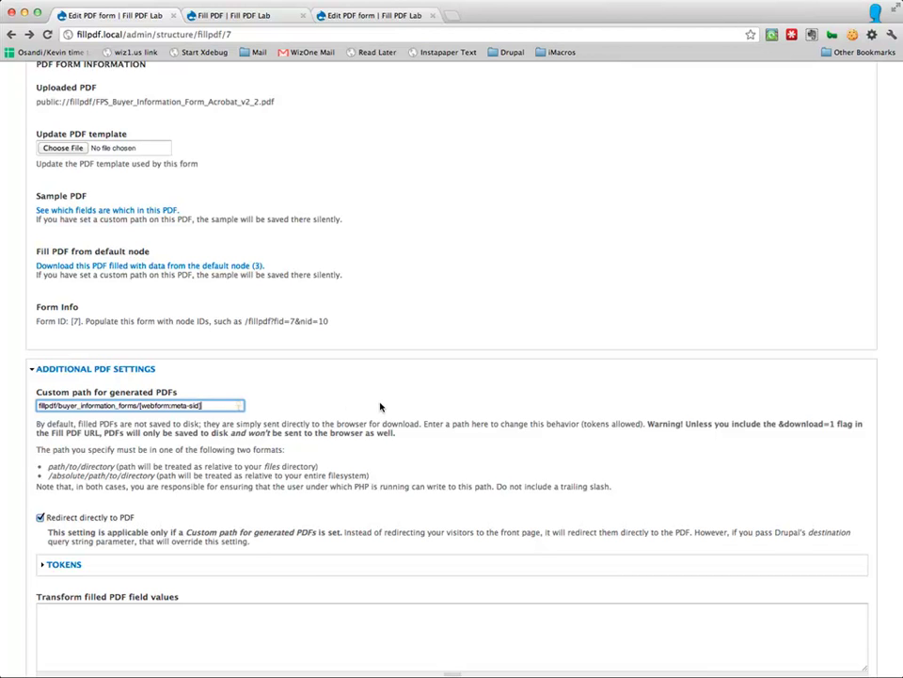
{"action": "scroll", "coordinate": [280, 383], "scroll_direction": "down", "scroll_amount": 2}
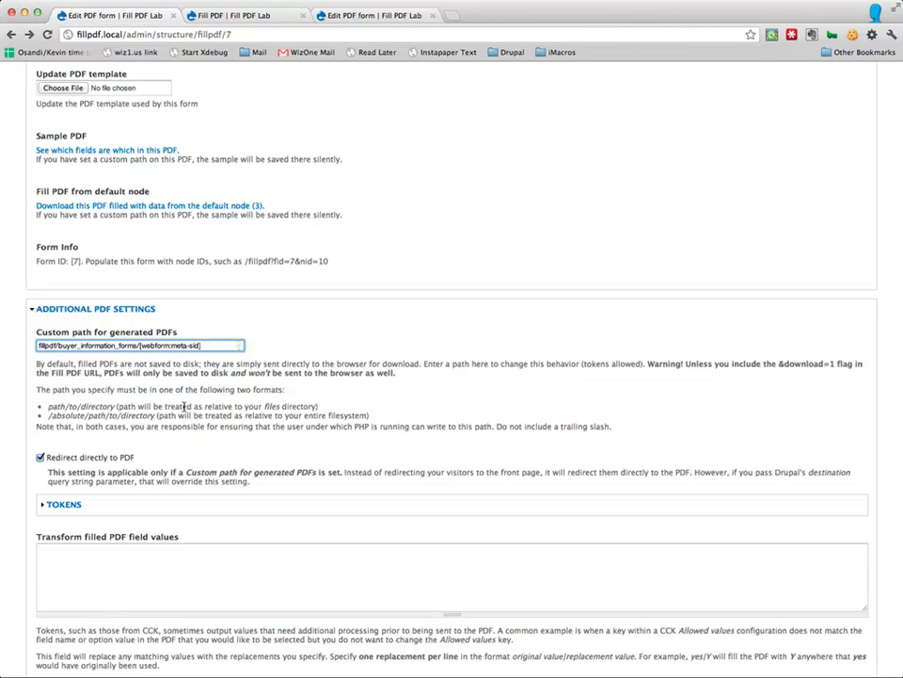
{"action": "scroll", "coordinate": [184, 407], "scroll_direction": "down", "scroll_amount": 2}
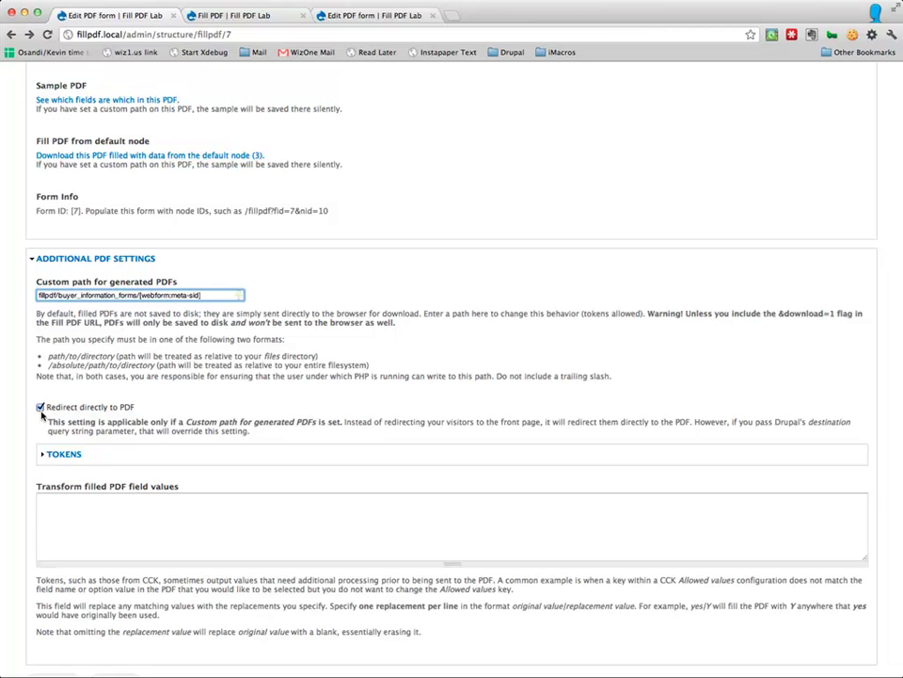
{"action": "scroll", "coordinate": [226, 405], "scroll_direction": "down", "scroll_amount": 2}
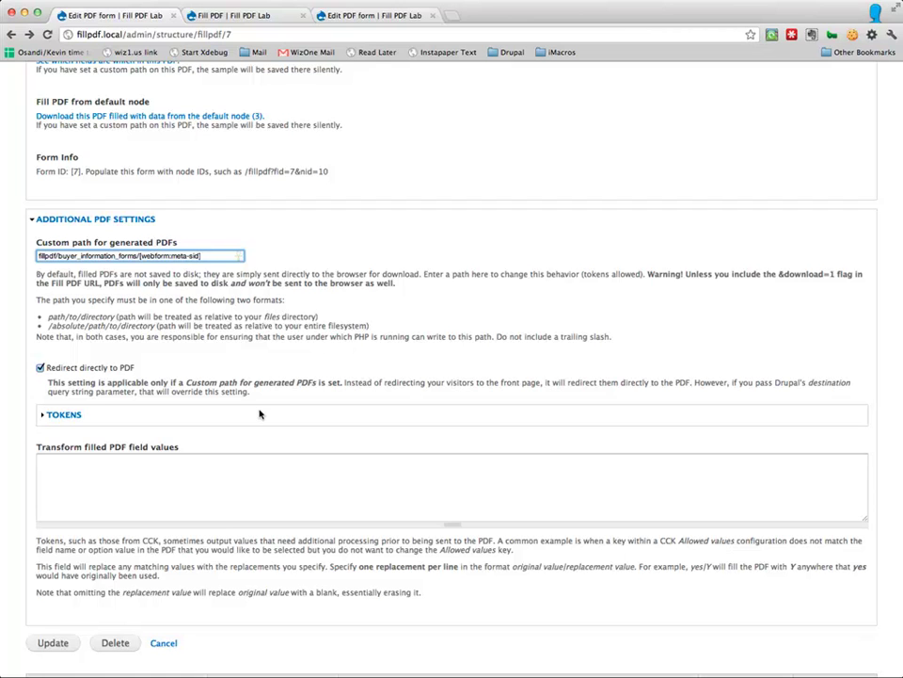
{"action": "scroll", "coordinate": [348, 303], "scroll_direction": "down", "scroll_amount": 2}
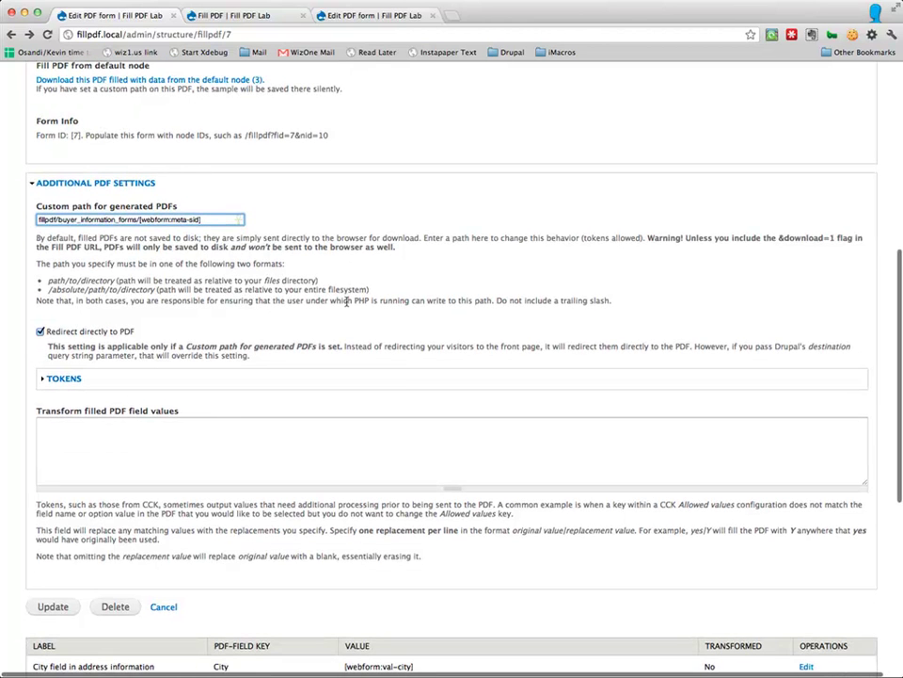
{"action": "scroll", "coordinate": [402, 371], "scroll_direction": "down", "scroll_amount": 5}
{"action": "scroll", "coordinate": [402, 371], "scroll_direction": "up", "scroll_amount": 7}
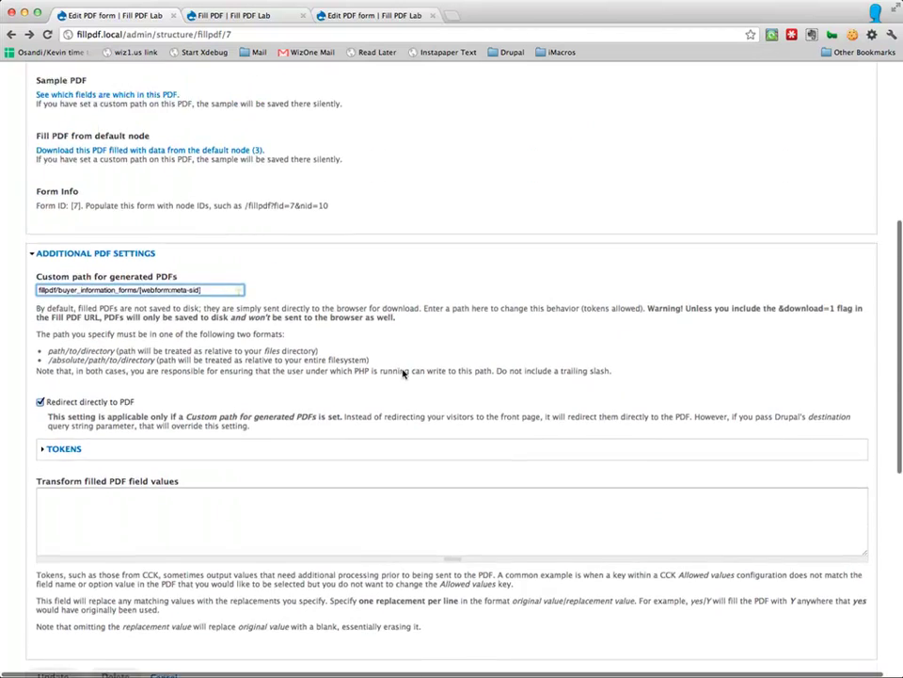
Review the form's title, default node ID and PDF form information, including the sample PDF and default-node download options
{"action": "scroll", "coordinate": [402, 371], "scroll_direction": "up", "scroll_amount": 9}
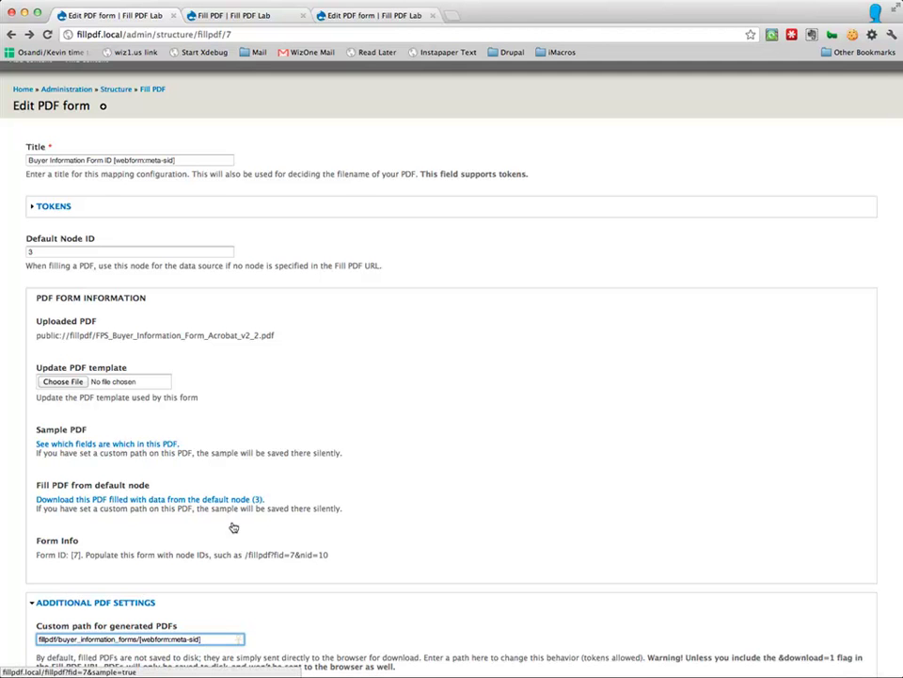
{"action": "scroll", "coordinate": [235, 527], "scroll_direction": "down", "scroll_amount": 5}
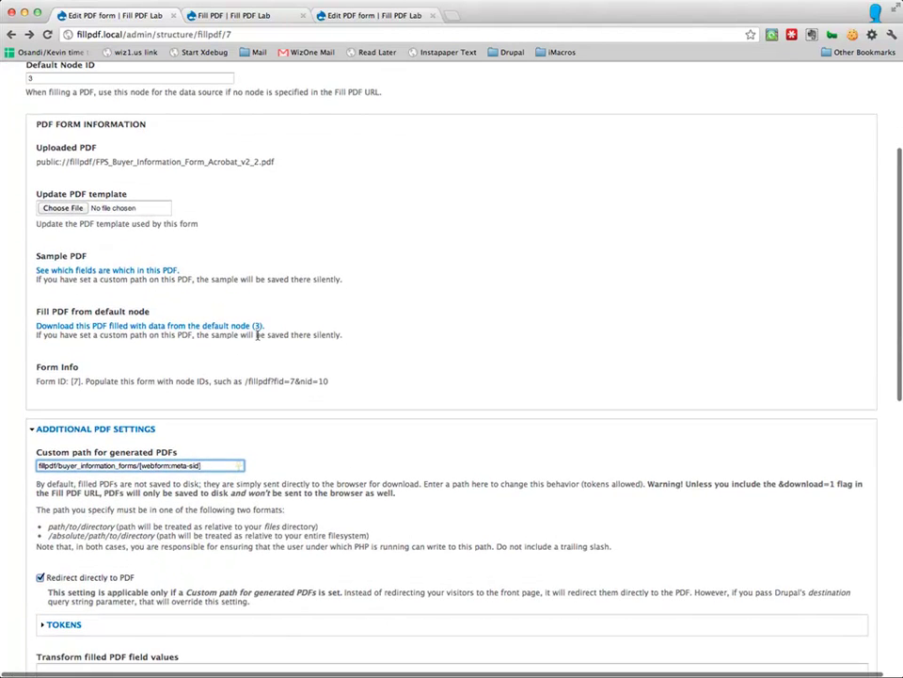
{"action": "scroll", "coordinate": [258, 337], "scroll_direction": "up", "scroll_amount": 2}
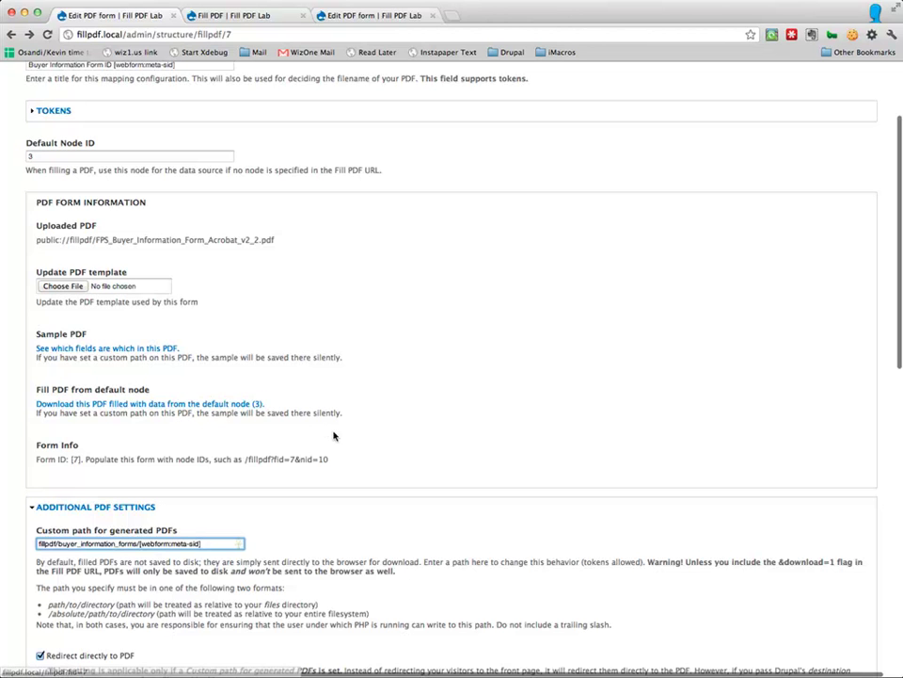
{"action": "scroll", "coordinate": [335, 435], "scroll_direction": "up", "scroll_amount": 3}
{"action": "scroll", "coordinate": [399, 448], "scroll_direction": "down", "scroll_amount": 2}
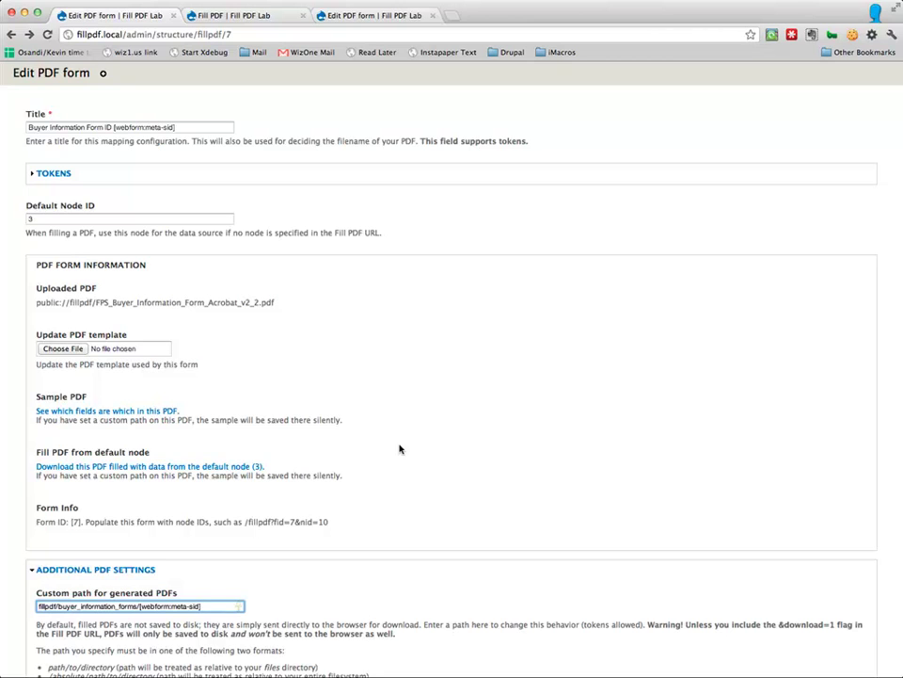
{"action": "scroll", "coordinate": [426, 448], "scroll_direction": "down", "scroll_amount": 1}
{"action": "scroll", "coordinate": [426, 449], "scroll_direction": "down", "scroll_amount": 2}
{"action": "scroll", "coordinate": [426, 449], "scroll_direction": "up", "scroll_amount": 3}
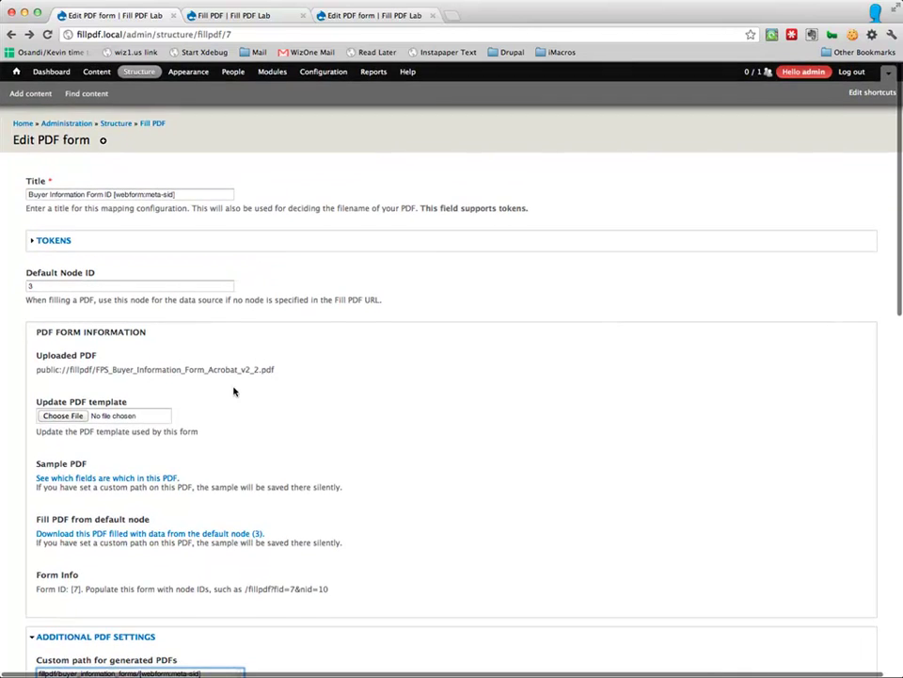
{"action": "scroll", "coordinate": [366, 318], "scroll_direction": "down", "scroll_amount": 1}
{"action": "scroll", "coordinate": [366, 317], "scroll_direction": "down", "scroll_amount": 7}
{"action": "scroll", "coordinate": [365, 316], "scroll_direction": "up", "scroll_amount": 8}
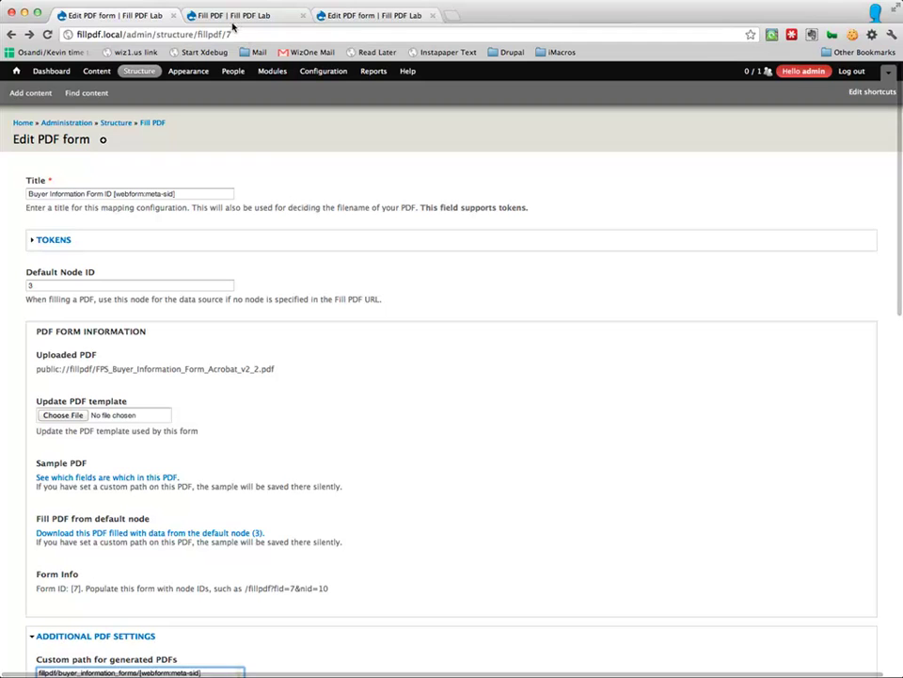
{"action": "key", "text": "super+Tab"}
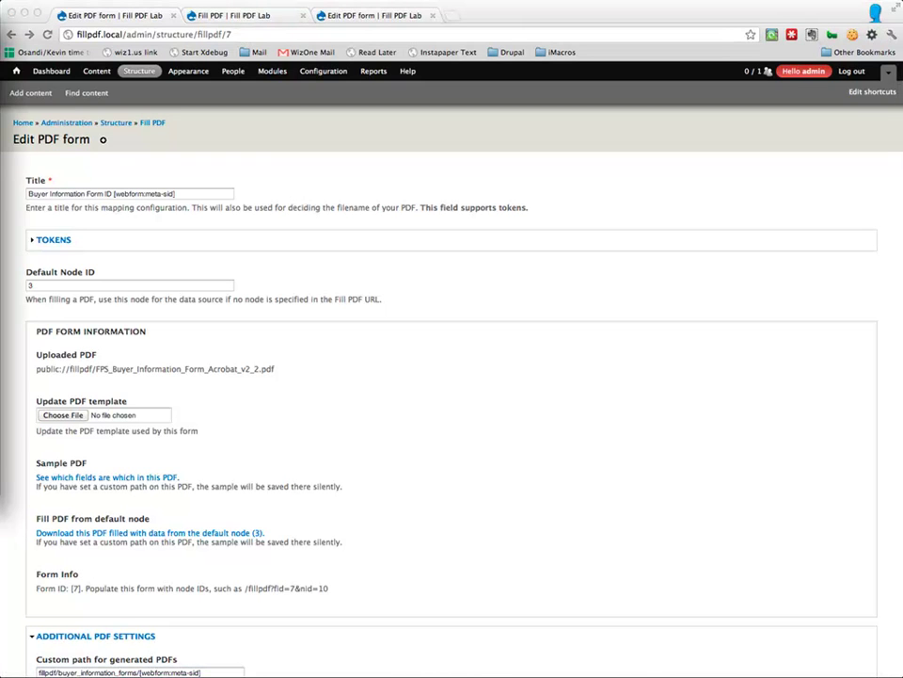
{"action": "key", "text": "super+Tab"}
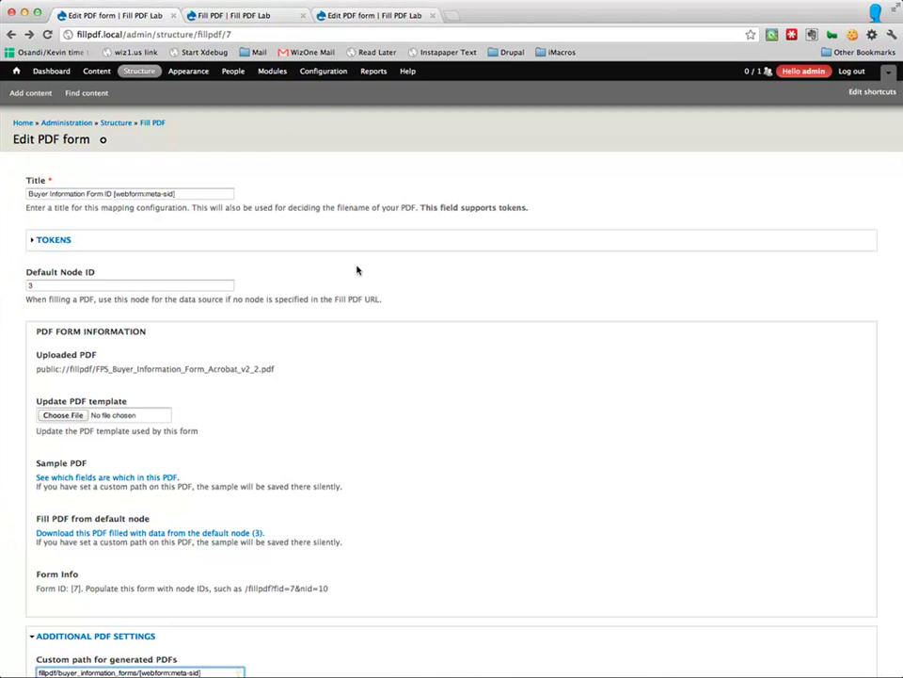
Switch to the browser window with the Buyer Information Form, reload it, and open the Fill with submissions (to file) page
{"action": "key", "text": "super+Tab"}
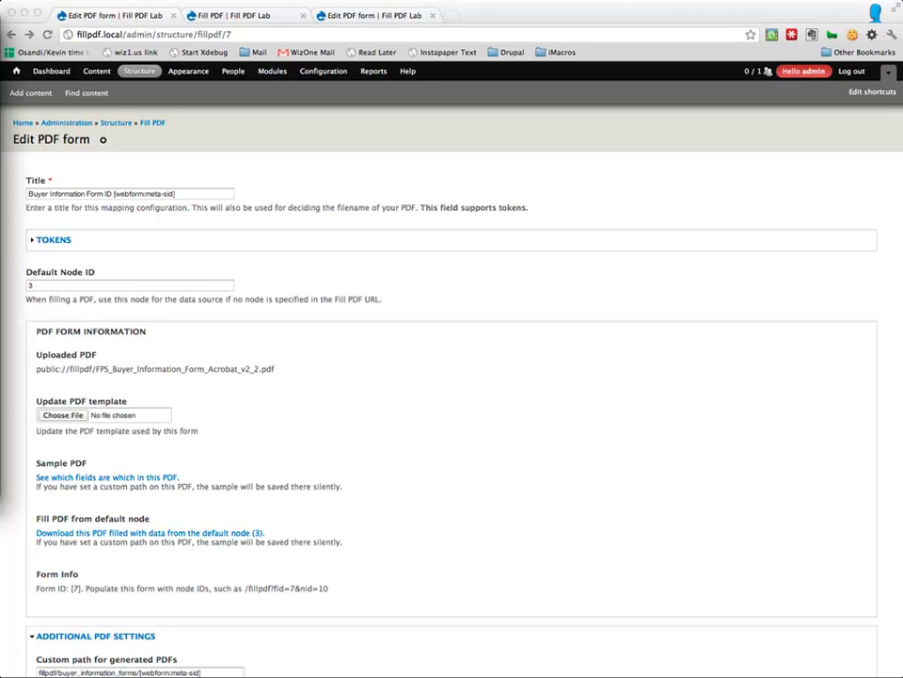
{"action": "key", "text": "super+Tab"}
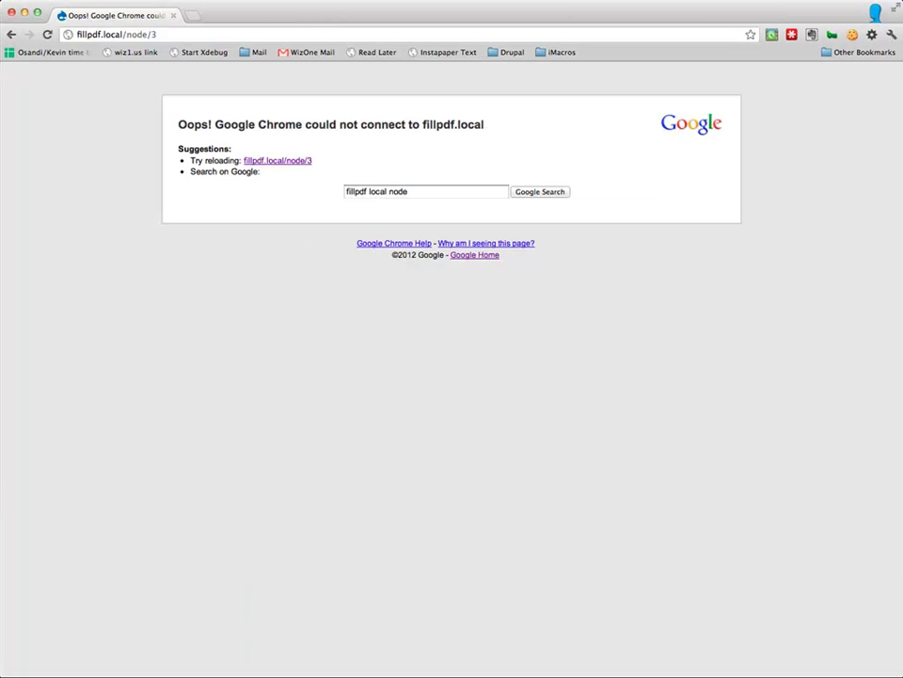
{"action": "key", "text": "super+r"}
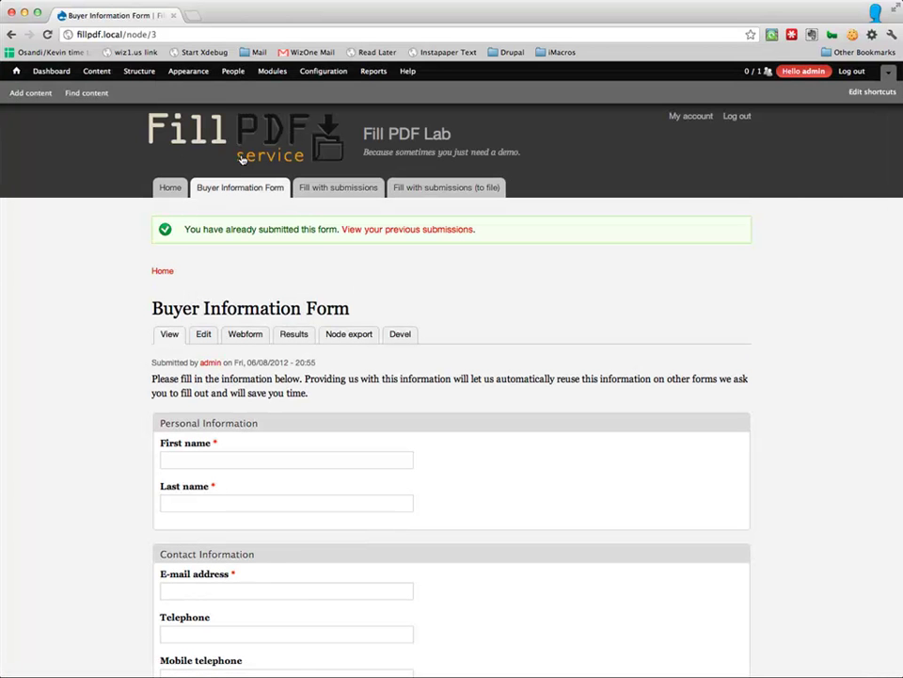
{"action": "left_click", "coordinate": [414, 191]}
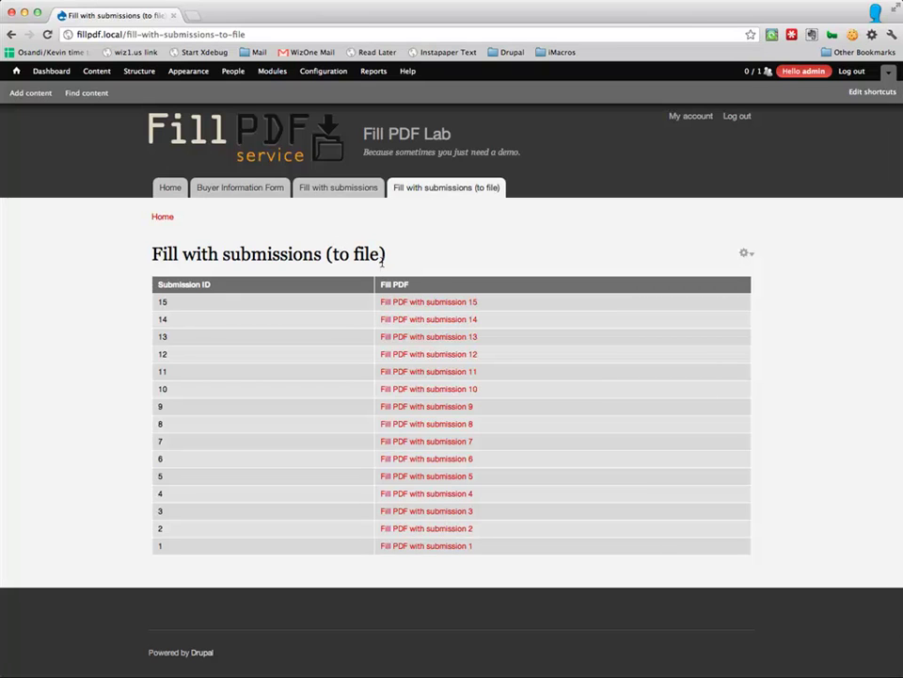
Copy the link address for filling the PDF with submission 15 and paste it into a new tab's address
{"action": "left_click", "coordinate": [422, 303]}
{"action": "right_click", "coordinate": [446, 303]}
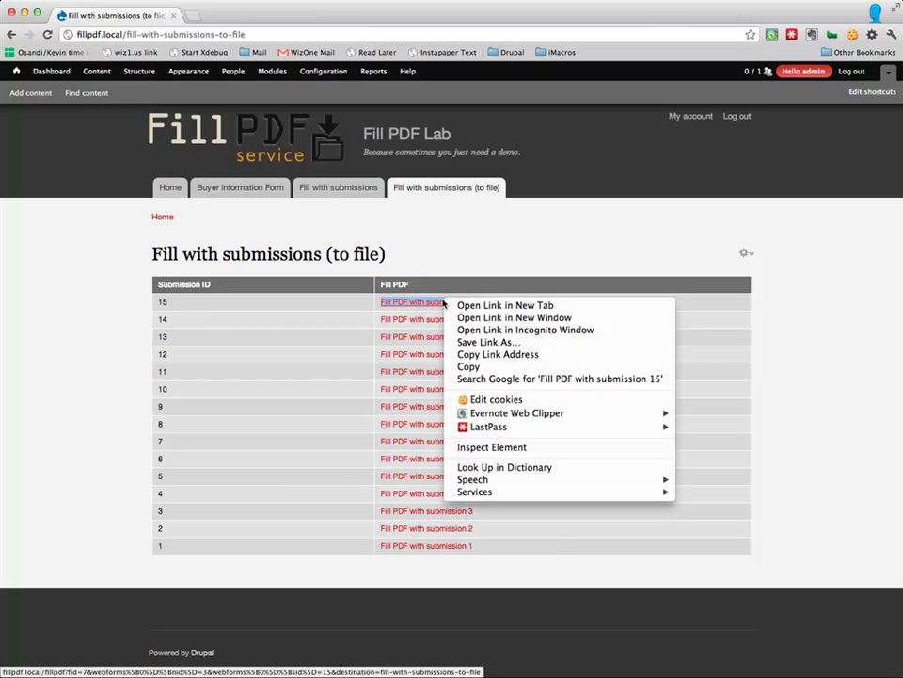
{"action": "left_click", "coordinate": [520, 354]}
{"action": "key", "text": "super+t"}
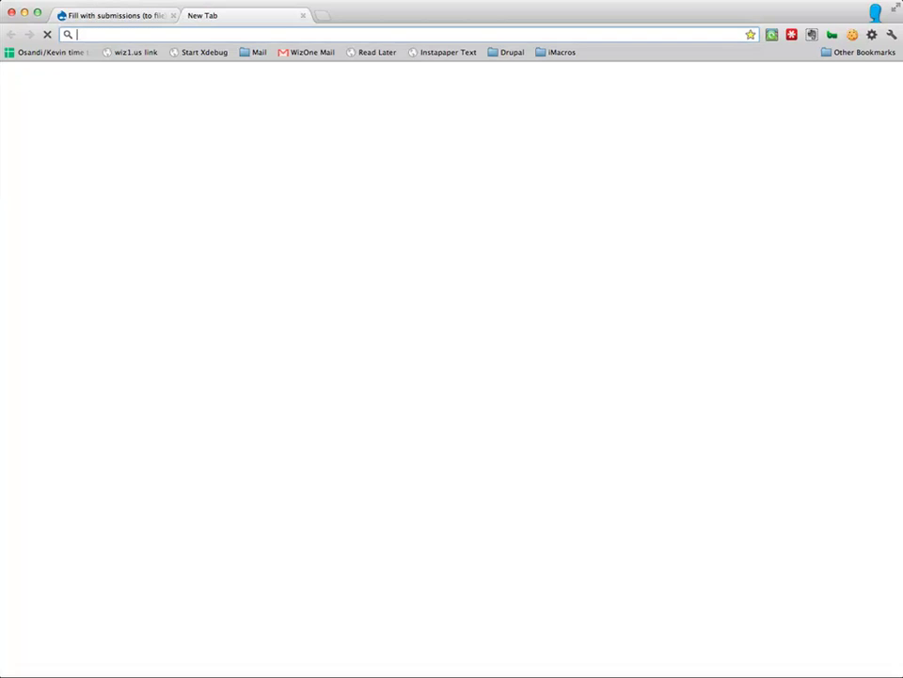
{"action": "key", "text": "super+v"}
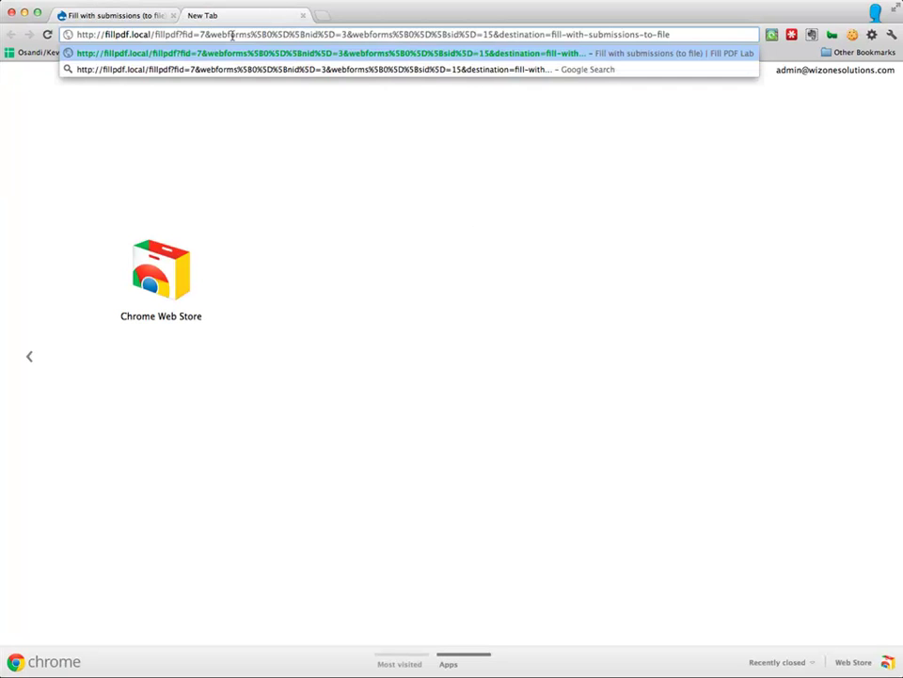
Examine the destination parameter in the pasted Fill PDF URL, and close the new tab
{"action": "key", "text": "Escape"}
{"action": "key", "text": "super+a"}
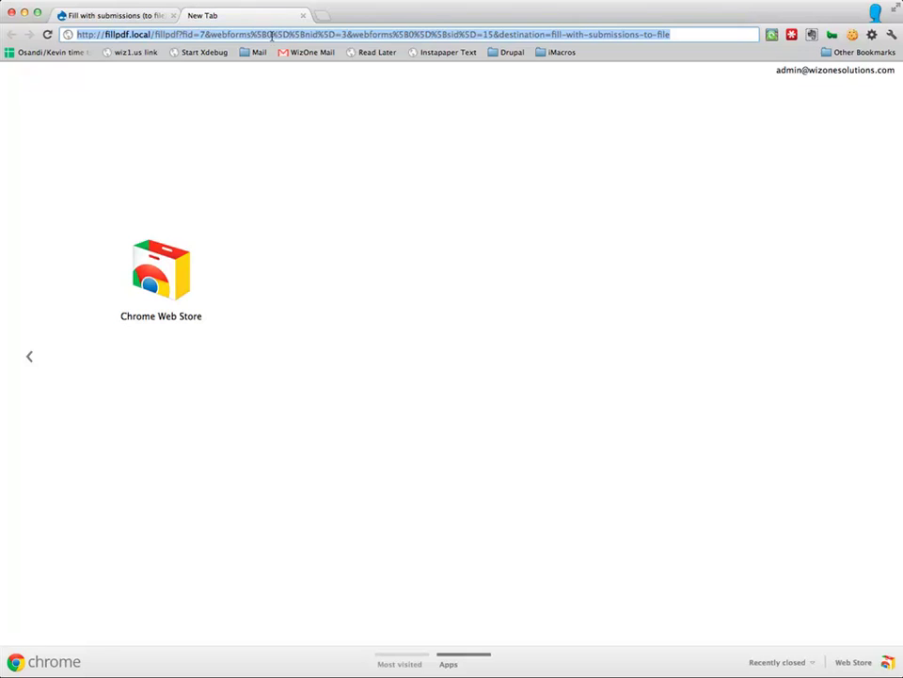
{"action": "left_click", "coordinate": [698, 34]}
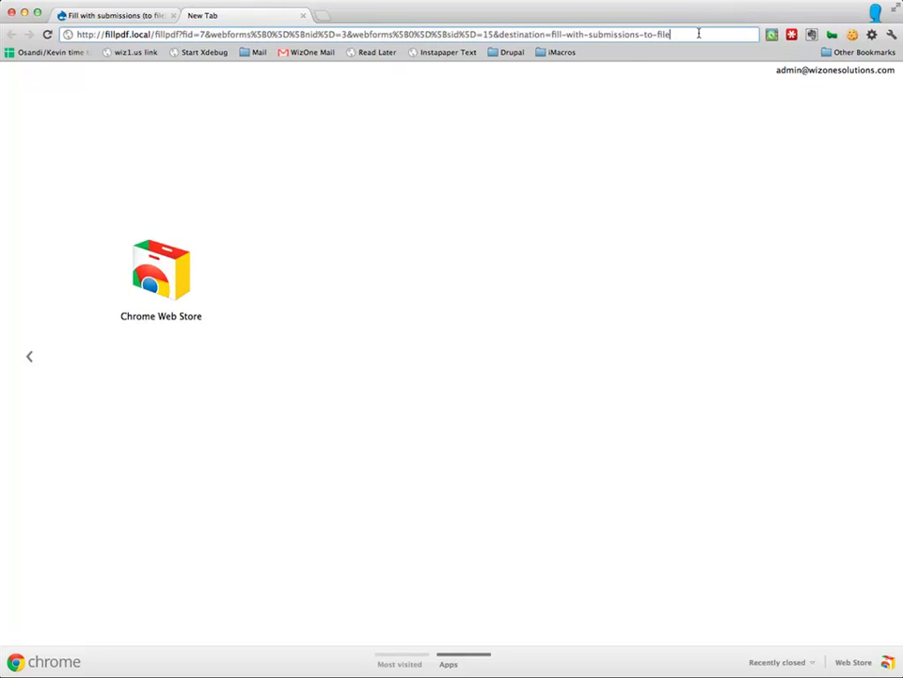
{"action": "double_click", "coordinate": [524, 33]}
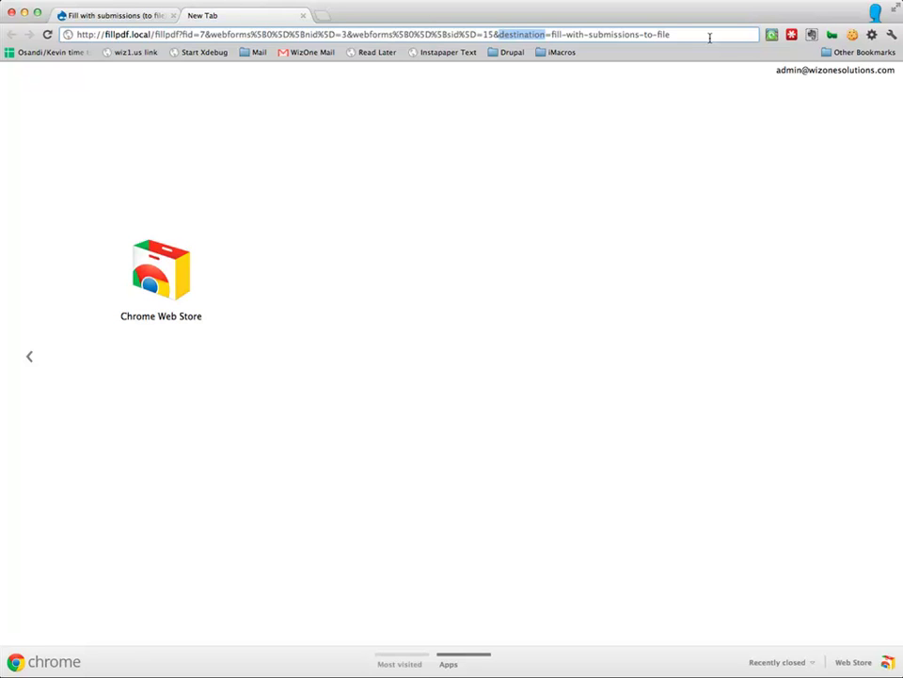
{"action": "key", "text": "super+w"}
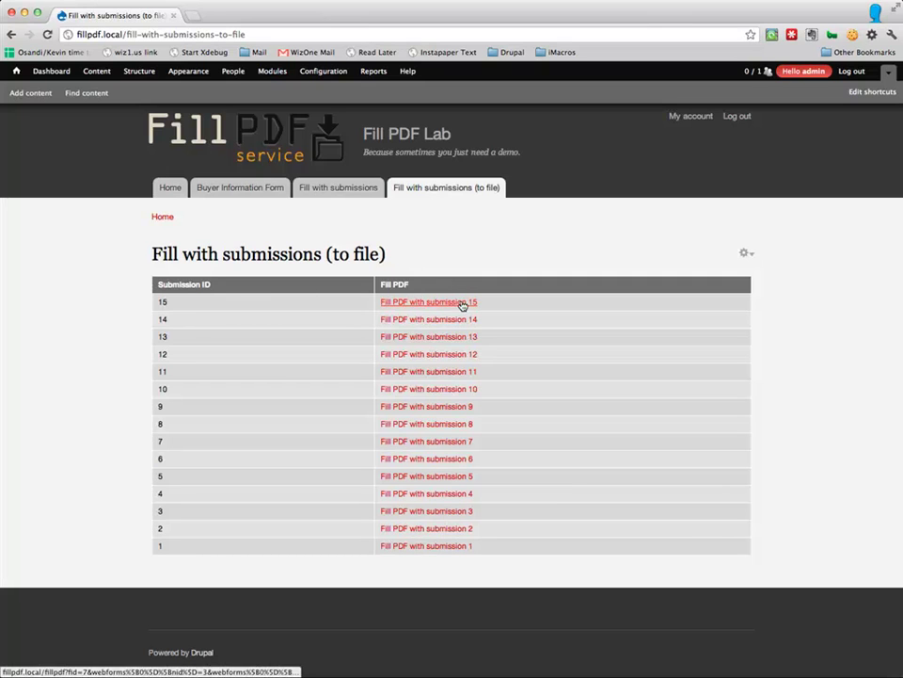
Switch to the fillpdf folder in Finder, expand buyer_information_forms and its 15 subfolder, and open Buyer_Information_Form_ID_15.pdf
{"action": "key", "text": "super+Tab"}
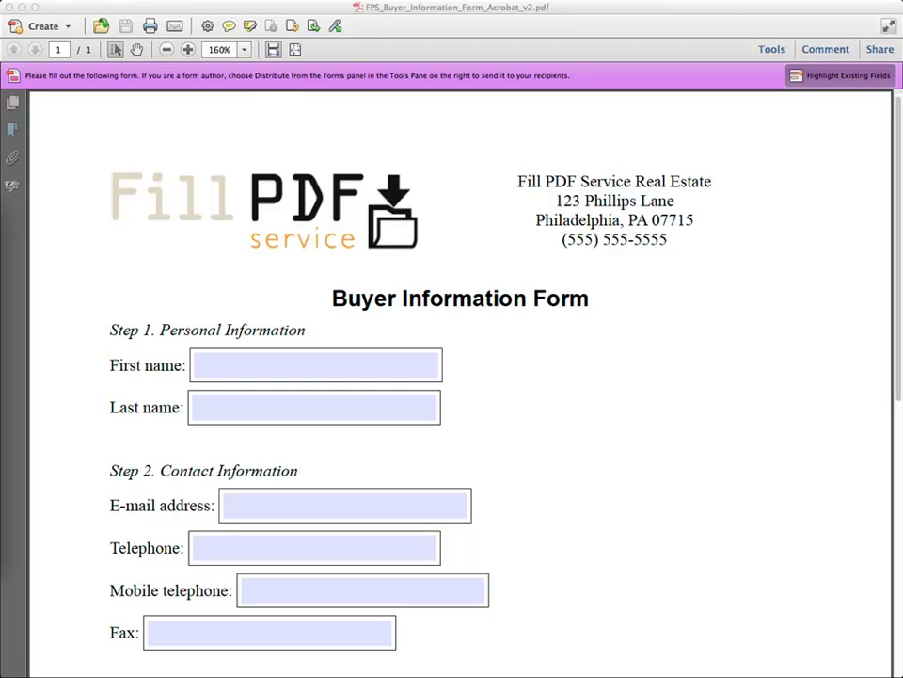
{"action": "key", "text": "super+Tab"}
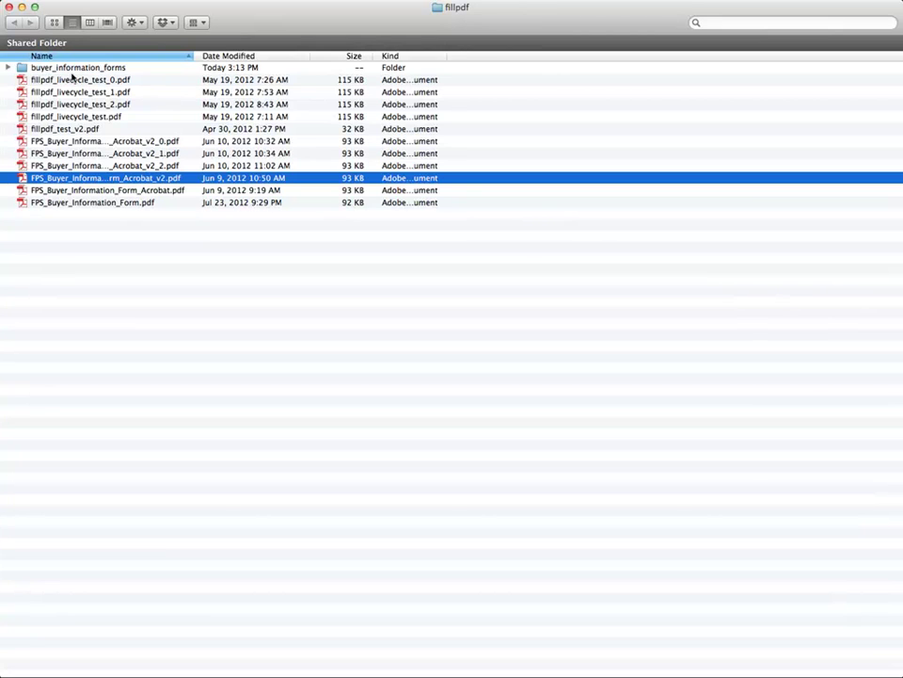
{"action": "left_click", "coordinate": [10, 70]}
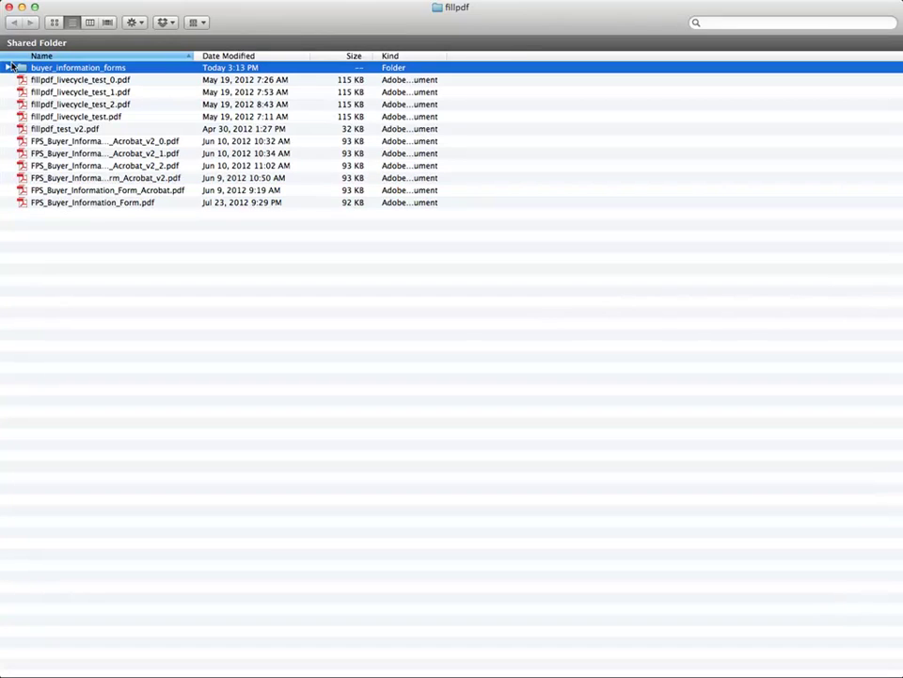
{"action": "left_click", "coordinate": [9, 68]}
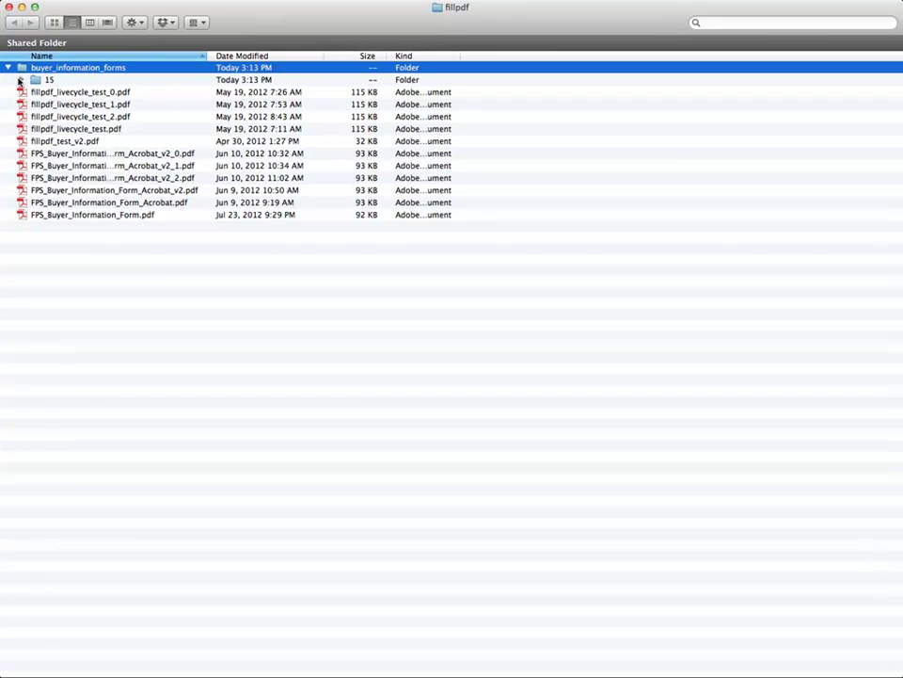
{"action": "left_click", "coordinate": [25, 80]}
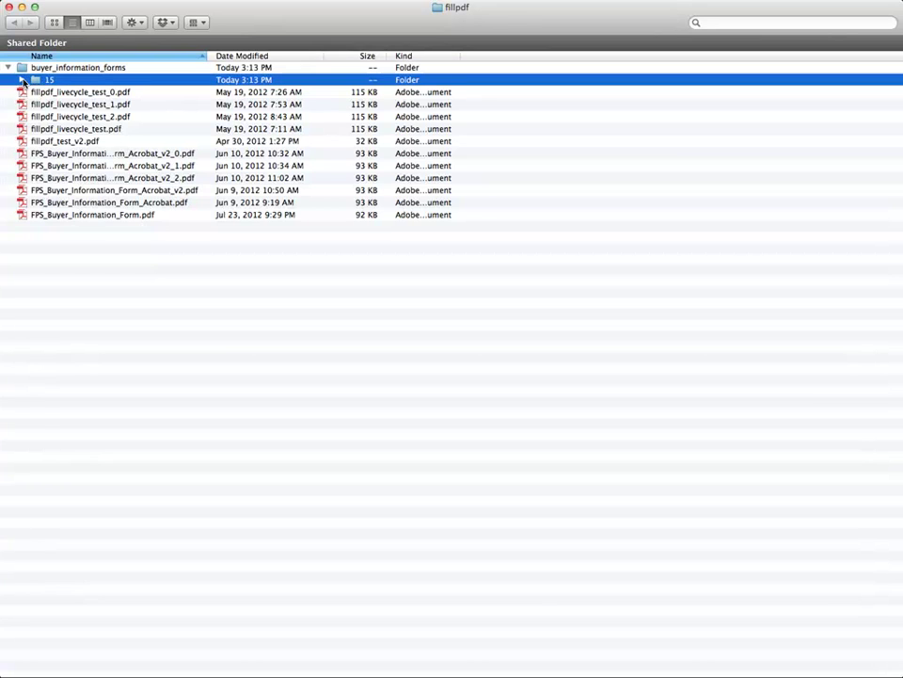
{"action": "left_click", "coordinate": [22, 80]}
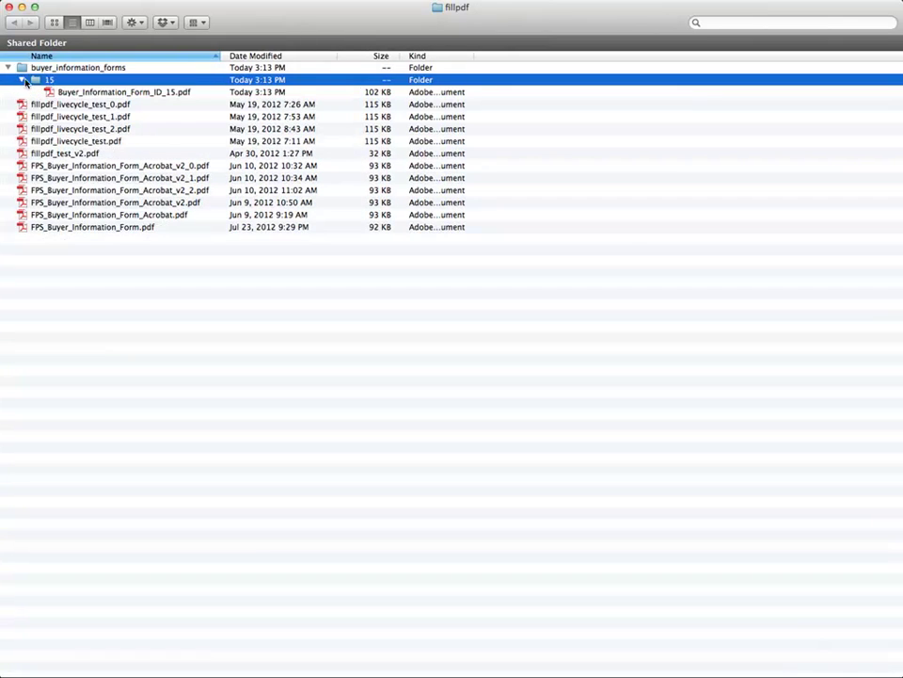
{"action": "left_click", "coordinate": [74, 93]}
{"action": "double_click", "coordinate": [97, 92]}
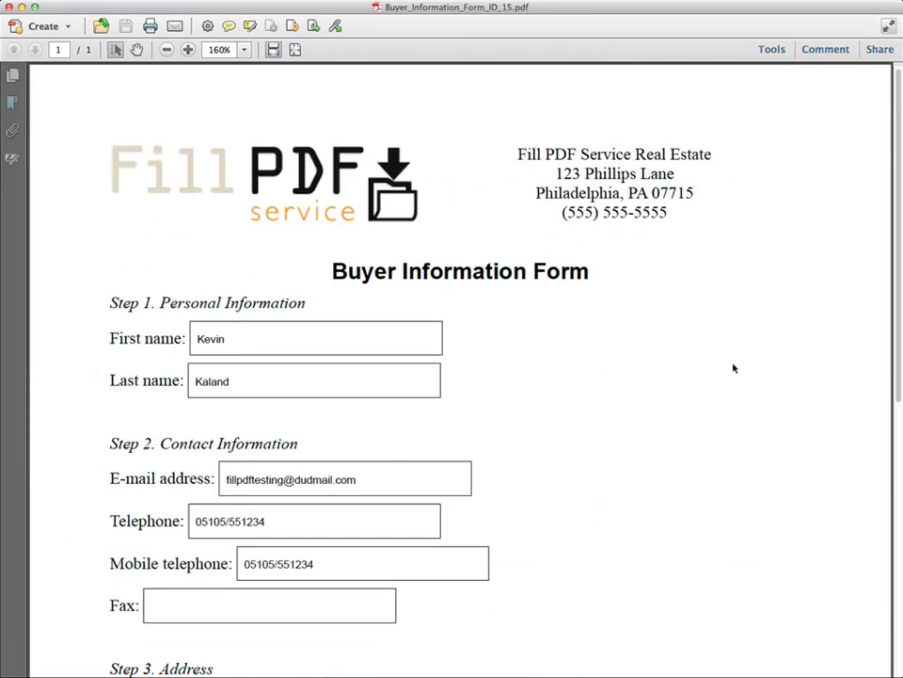
Review the filled-in fields and checkboxes of the generated PDF, and close both PDFs and the fillpdf folder window
{"action": "scroll", "coordinate": [734, 367], "scroll_direction": "down", "scroll_amount": 10}
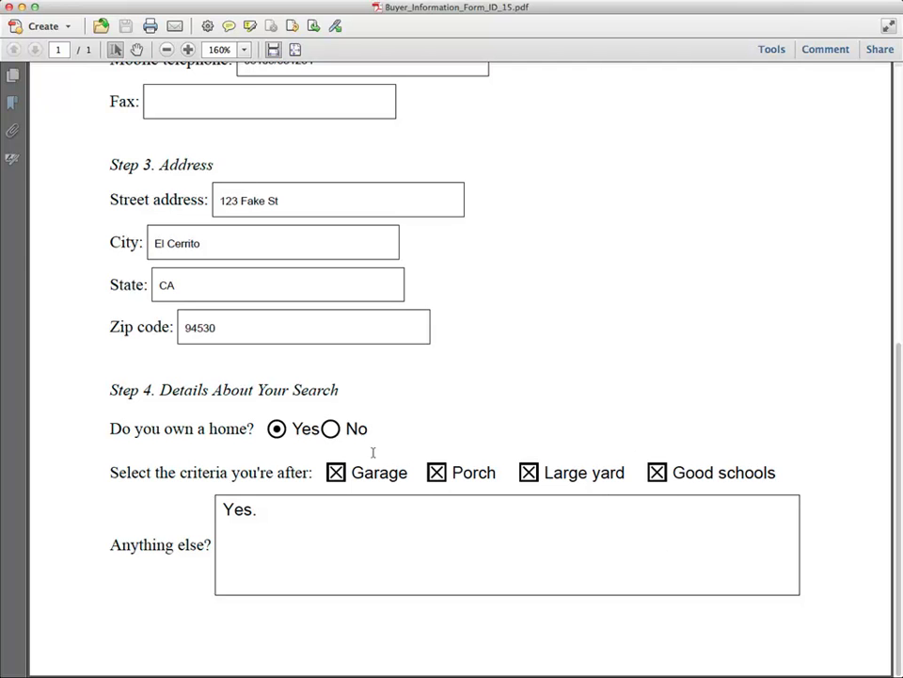
{"action": "scroll", "coordinate": [621, 419], "scroll_direction": "up", "scroll_amount": 1}
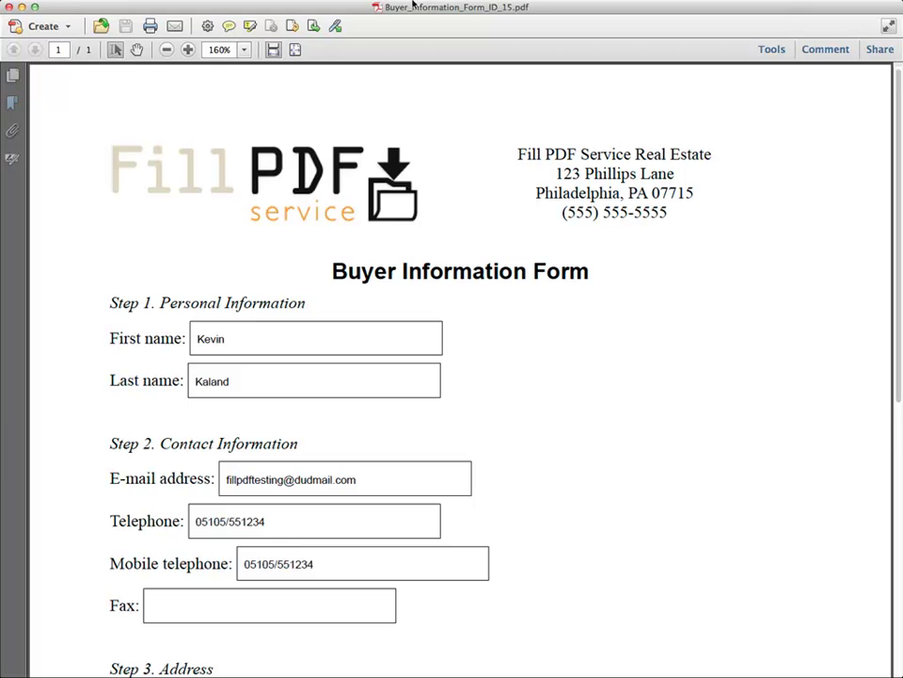
{"action": "left_click", "coordinate": [8, 6]}
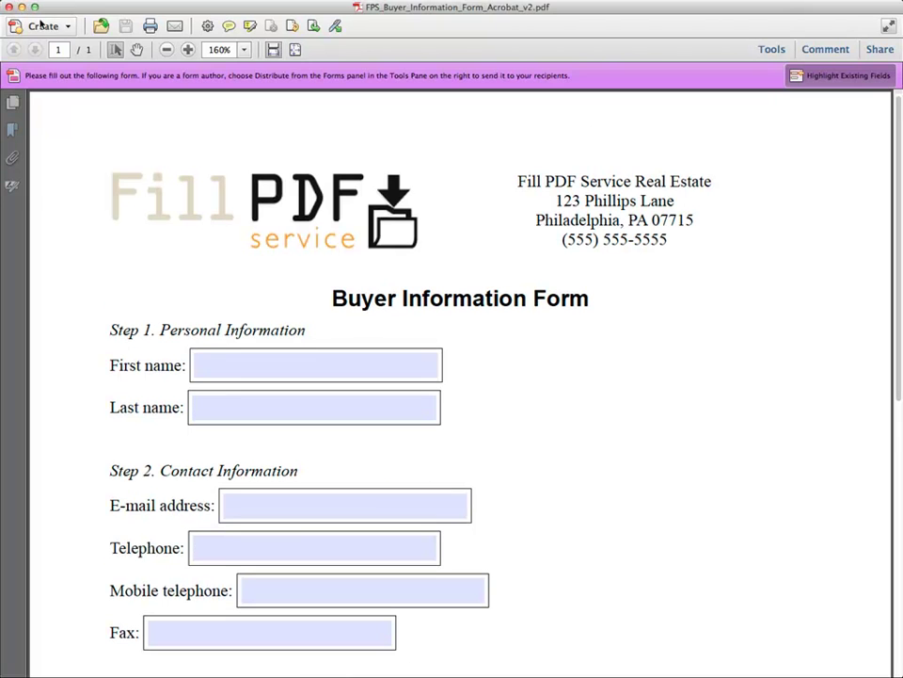
{"action": "left_click", "coordinate": [8, 7]}
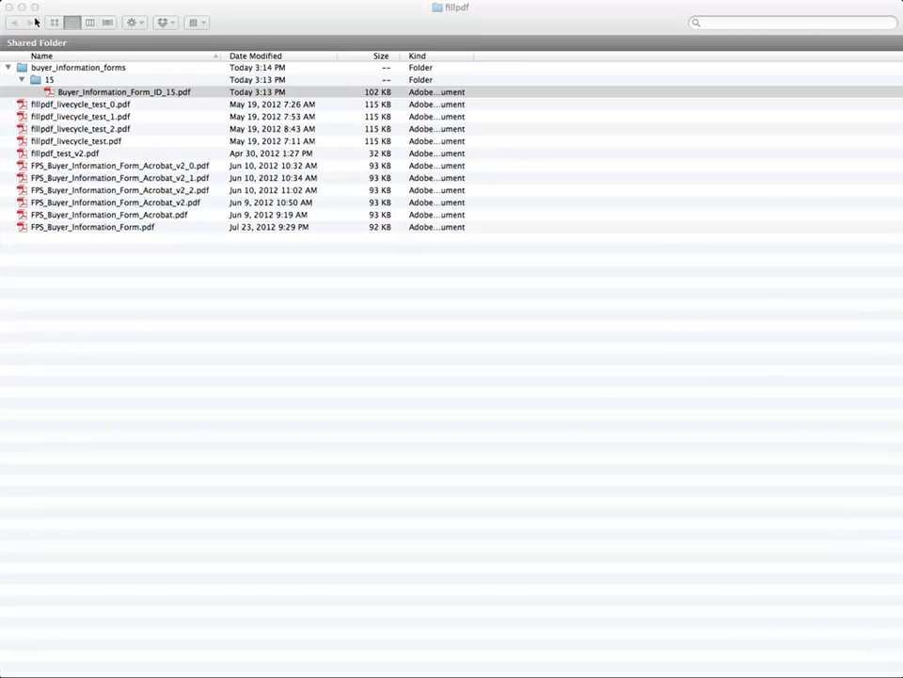
{"action": "left_click", "coordinate": [8, 7]}
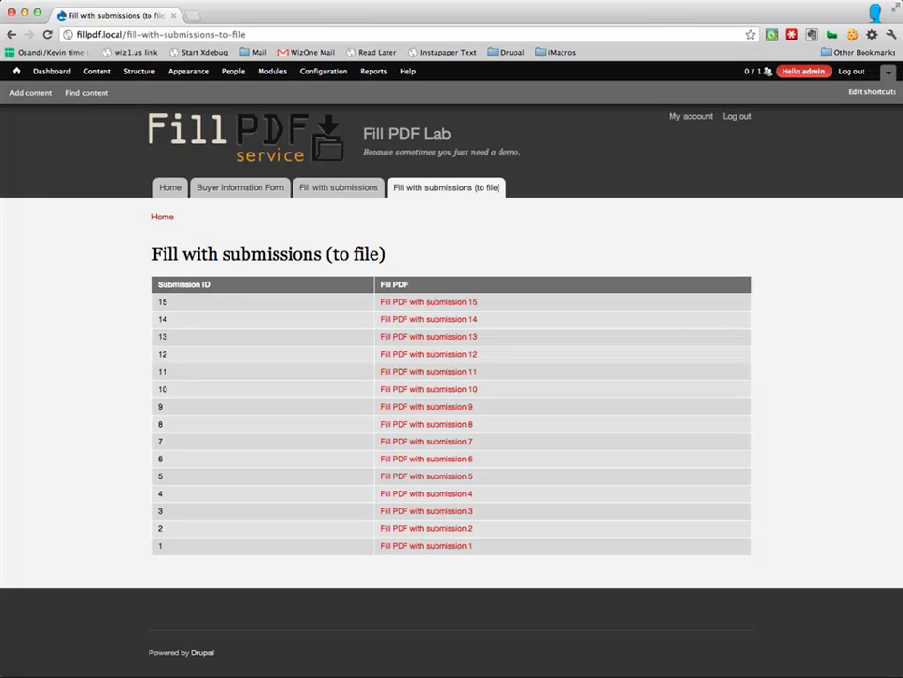
Switch to the dudmail inbox in the browser and refresh it to check for received e-mails
{"action": "key", "text": "super+Tab"}
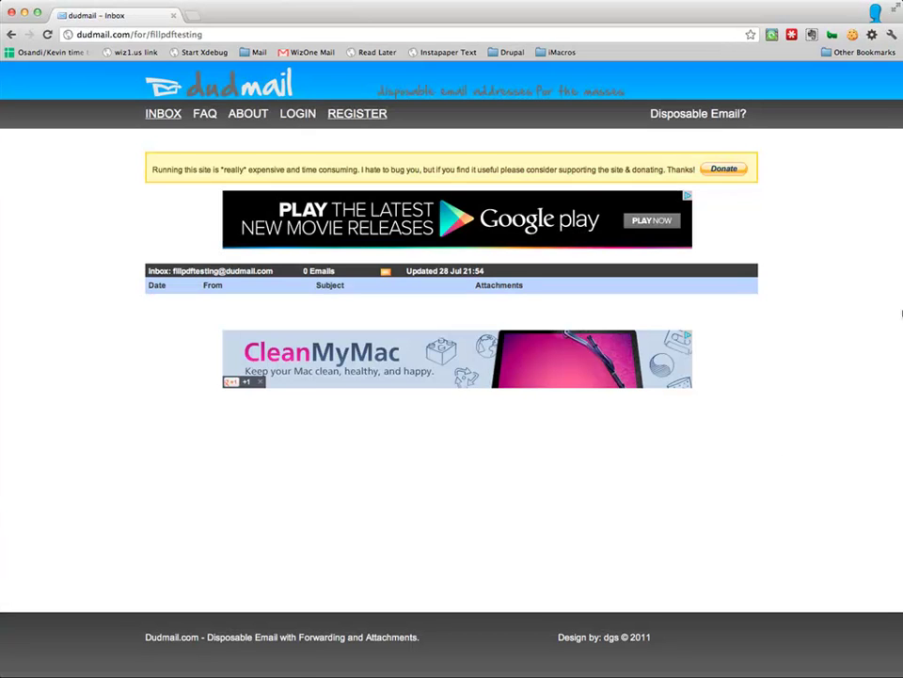
{"action": "key", "text": "super+r"}
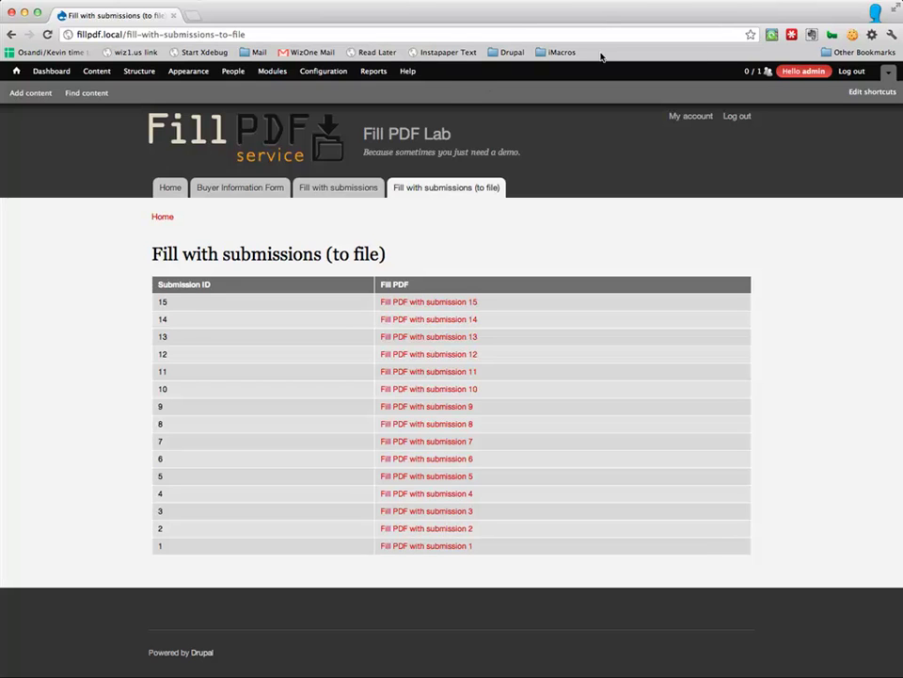
Open the Workflow Rules page in a new tab and edit the "Presentation: Send Webform submission confirmation e-mail with filled PDF as attachment" rule
{"action": "mouse_move", "coordinate": [346, 70]}
{"action": "mouse_move", "coordinate": [357, 232]}
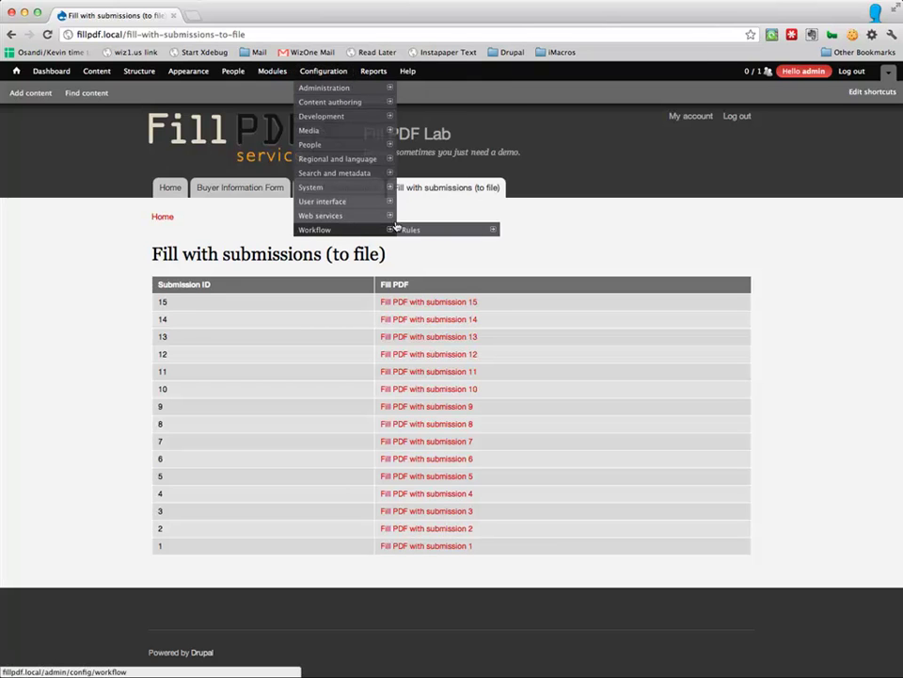
{"action": "mouse_move", "coordinate": [408, 234]}
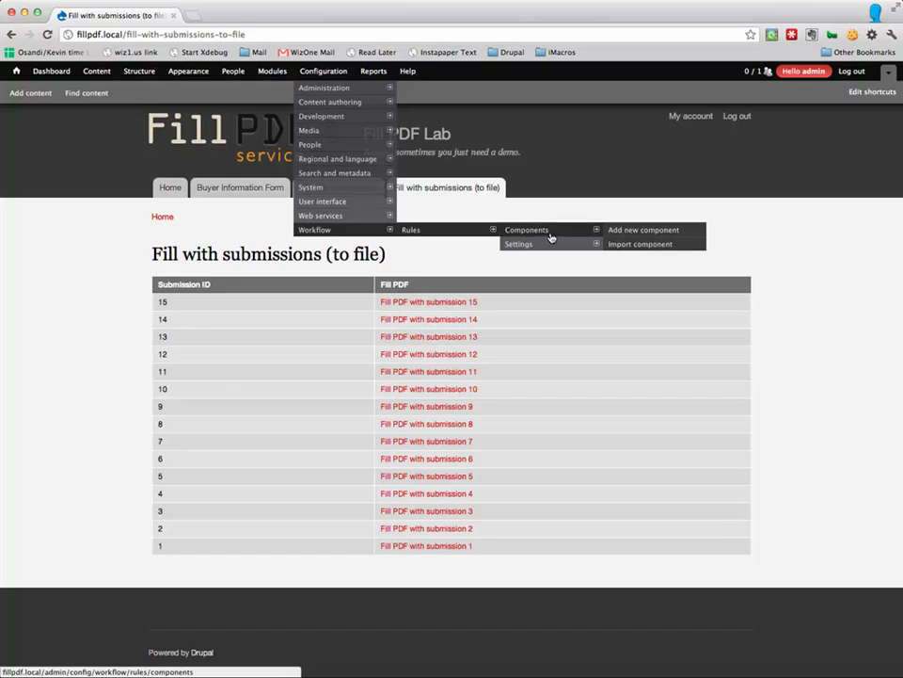
{"action": "left_click", "coordinate": [439, 231], "text": "super"}
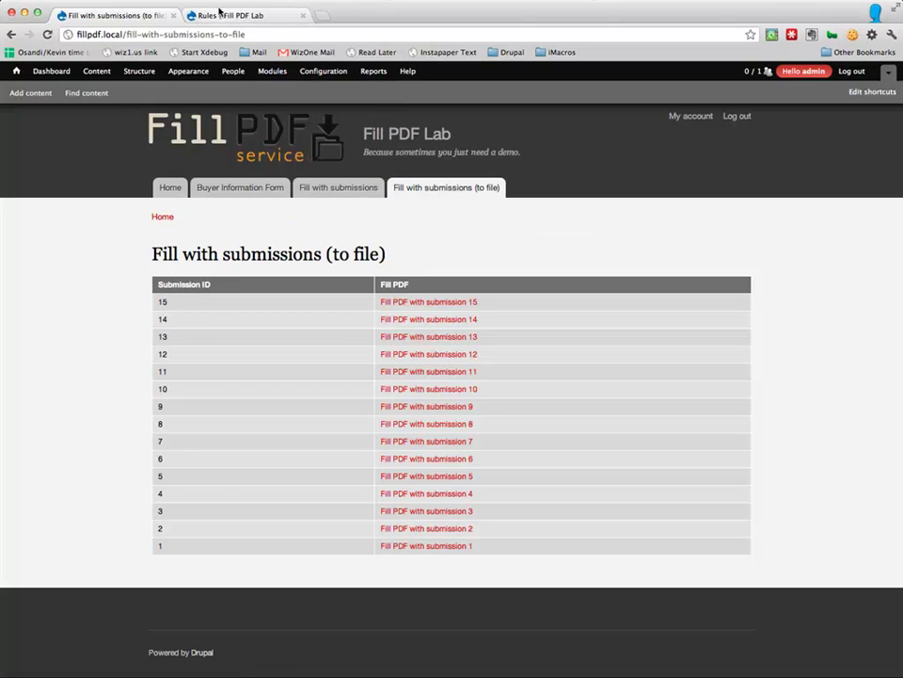
{"action": "left_click", "coordinate": [218, 16]}
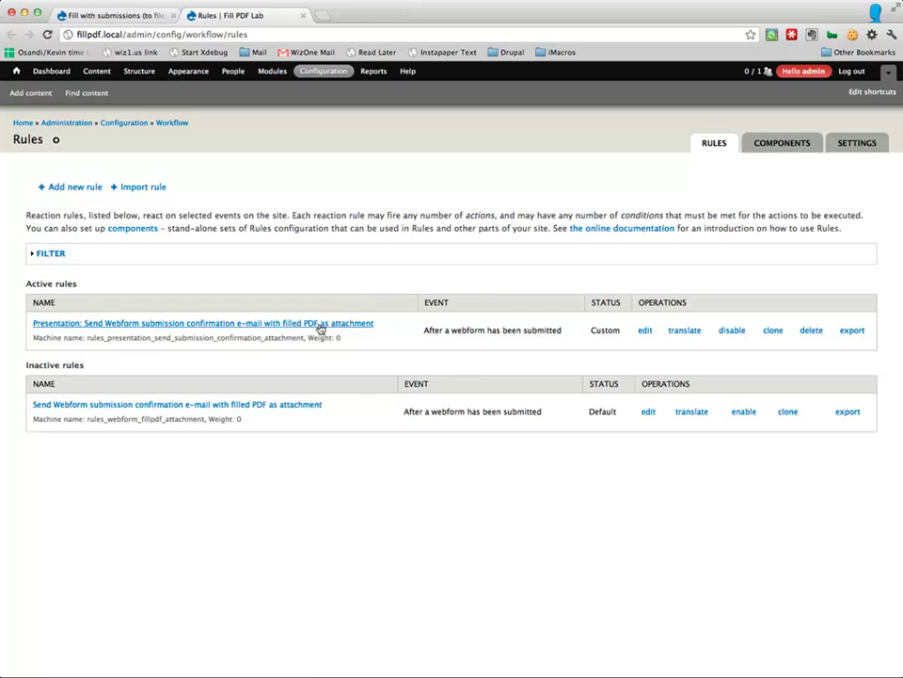
{"action": "left_click", "coordinate": [647, 332]}
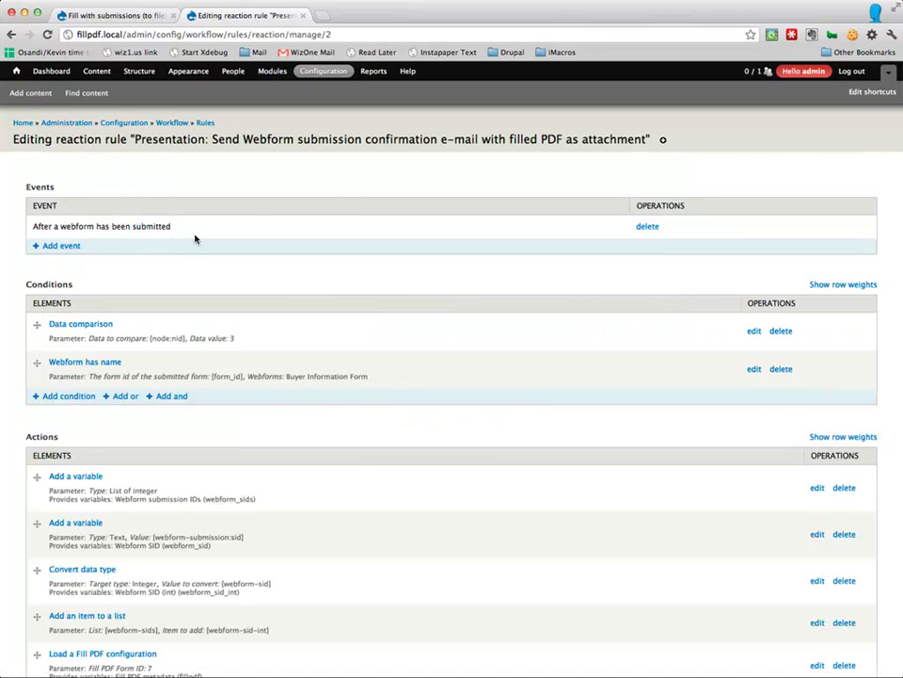
Review the reaction rule's event and its Data comparison and Webform has name conditions
{"action": "left_click_drag", "start_coordinate": [41, 226], "coordinate": [201, 237]}
{"action": "left_click", "coordinate": [258, 238]}
{"action": "triple_click", "coordinate": [235, 340]}
{"action": "left_click", "coordinate": [184, 372]}
Review the rule's actions from the Add a variable entries to Delete saved PDF, including the Fill PDF form configuration it loads
{"action": "scroll", "coordinate": [271, 396], "scroll_direction": "down", "scroll_amount": 2}
{"action": "scroll", "coordinate": [271, 396], "scroll_direction": "down", "scroll_amount": 2}
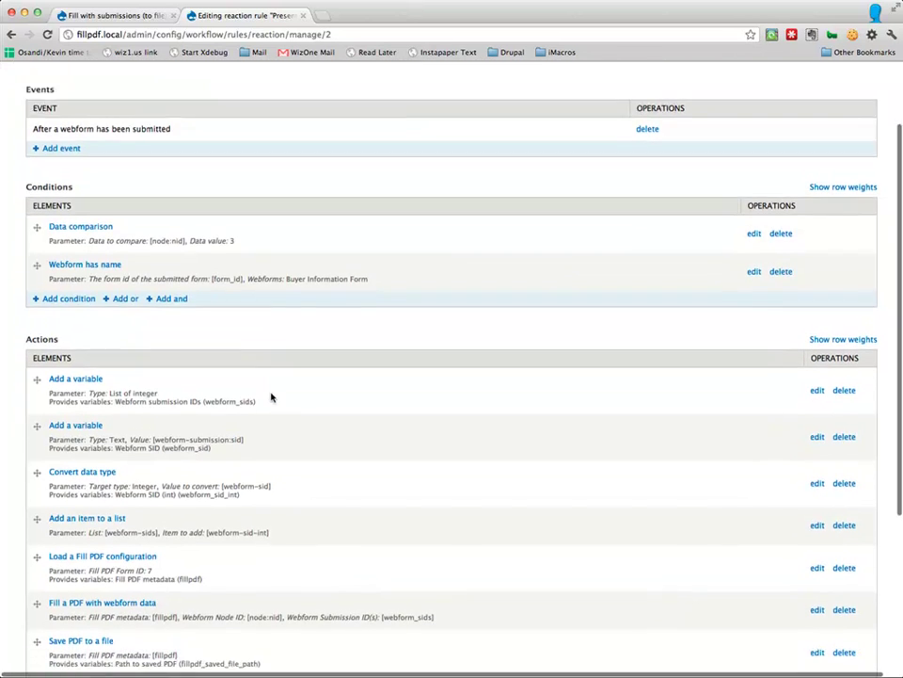
{"action": "scroll", "coordinate": [271, 396], "scroll_direction": "down", "scroll_amount": 3}
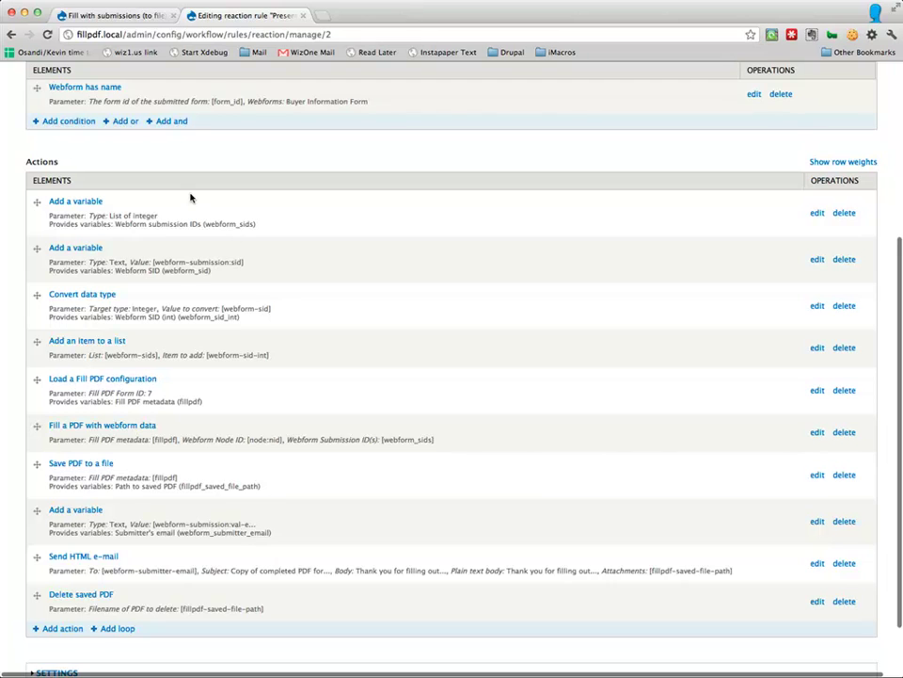
{"action": "scroll", "coordinate": [242, 257], "scroll_direction": "down", "scroll_amount": 1}
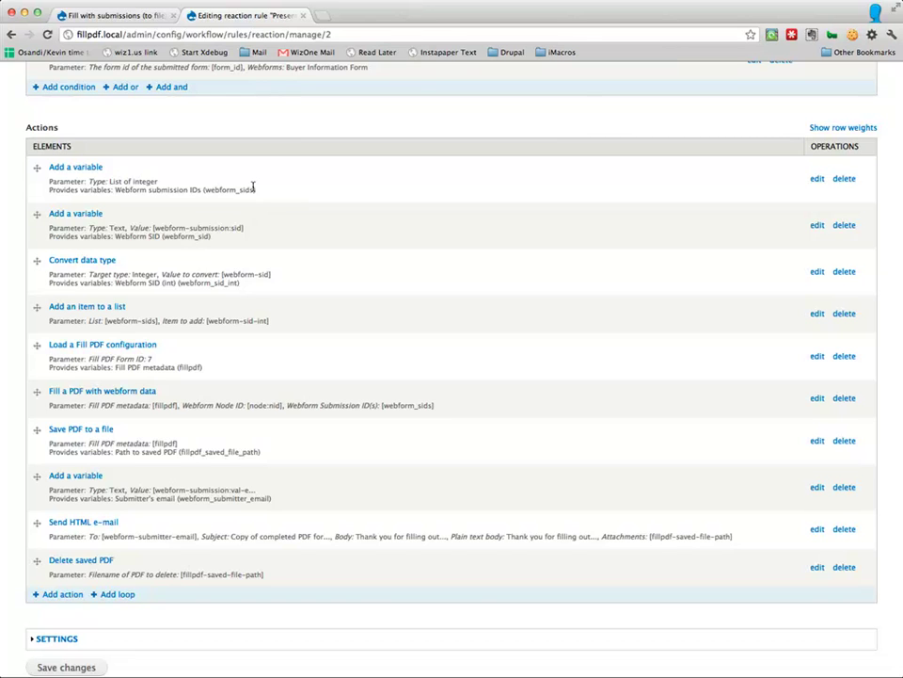
{"action": "mouse_move", "coordinate": [232, 192]}
{"action": "double_click", "coordinate": [238, 229]}
{"action": "left_click", "coordinate": [238, 229]}
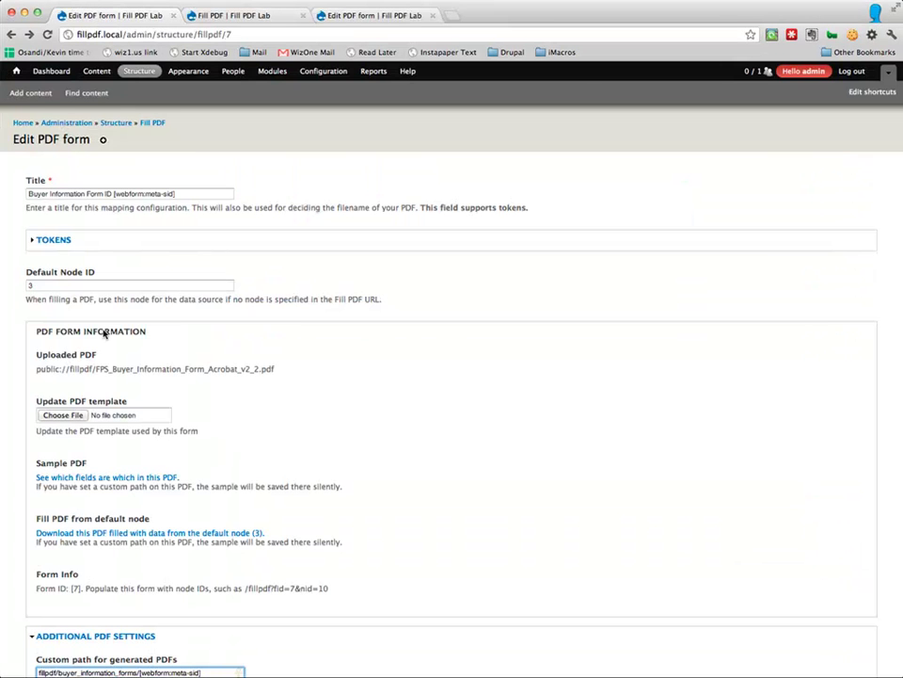
{"action": "left_click", "coordinate": [307, 257]}
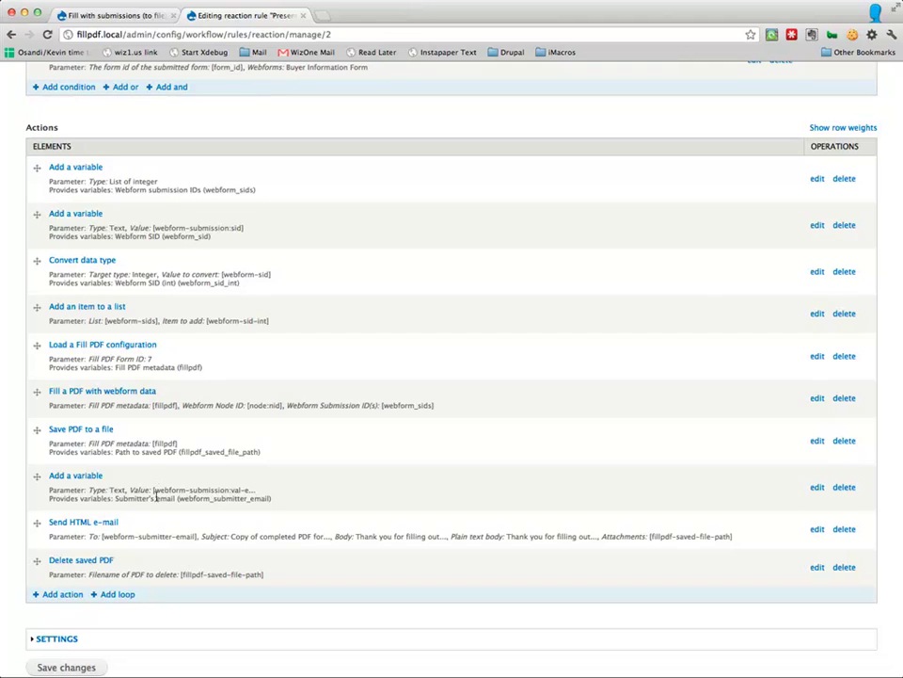
{"action": "left_click", "coordinate": [96, 522]}
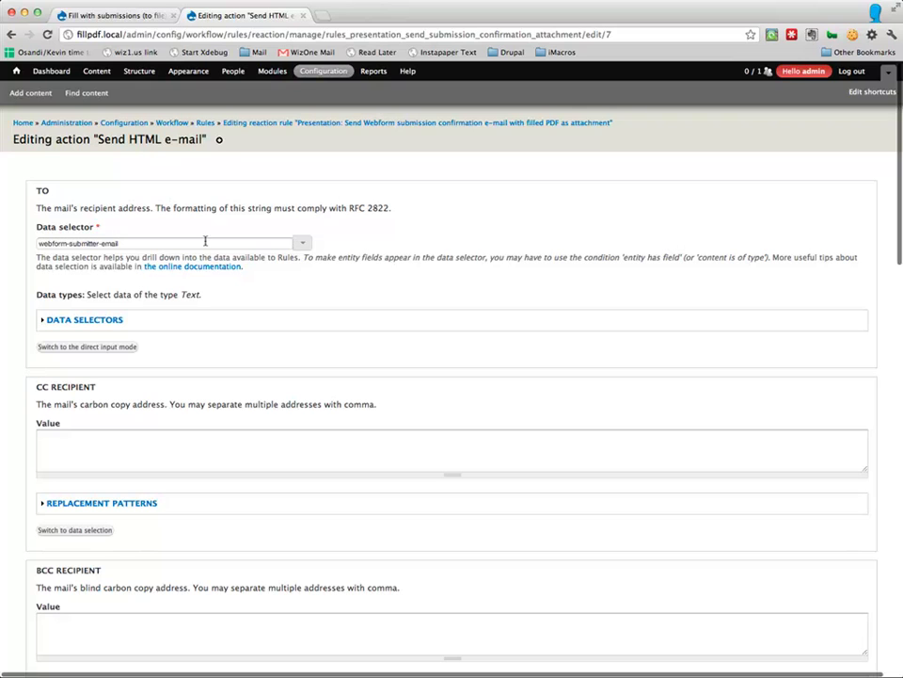
{"action": "left_click", "coordinate": [146, 245]}
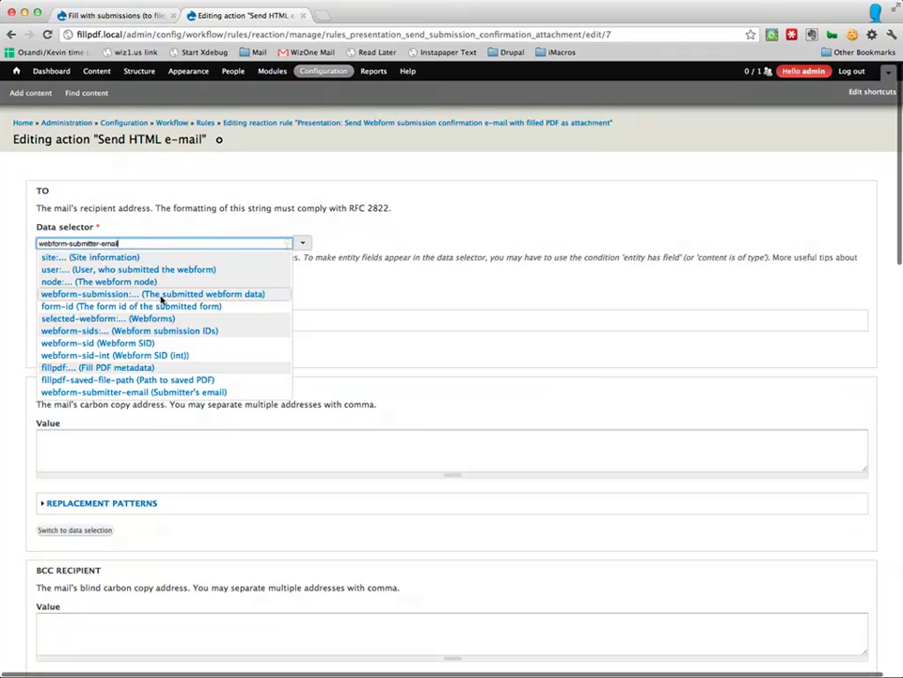
{"action": "left_click", "coordinate": [148, 392]}
{"action": "scroll", "coordinate": [229, 339], "scroll_direction": "down", "scroll_amount": 8}
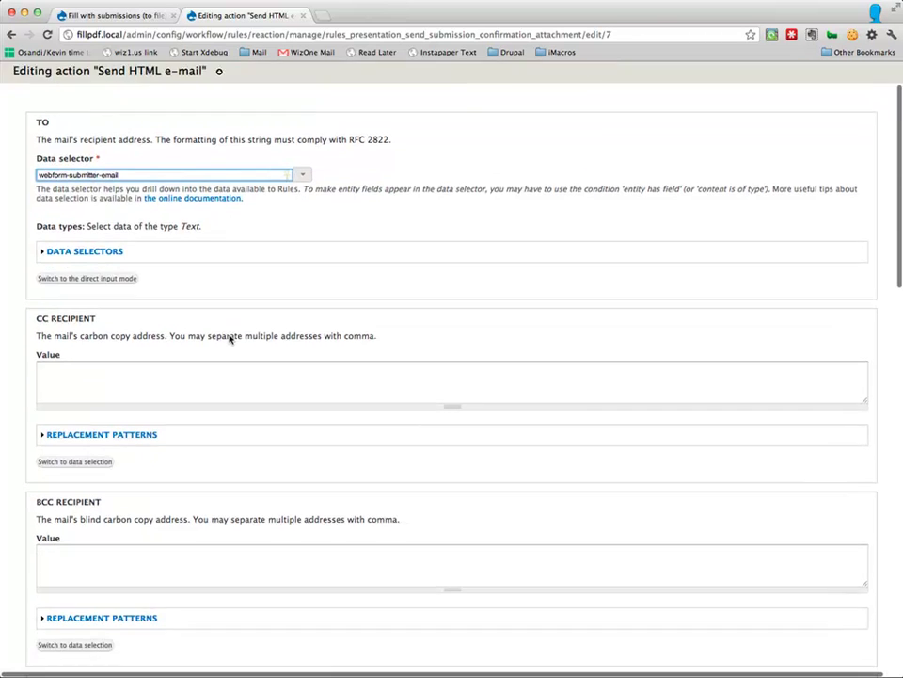
Review the e-mail action's subject, HTML body and plain text body
{"action": "scroll", "coordinate": [229, 339], "scroll_direction": "down", "scroll_amount": 9}
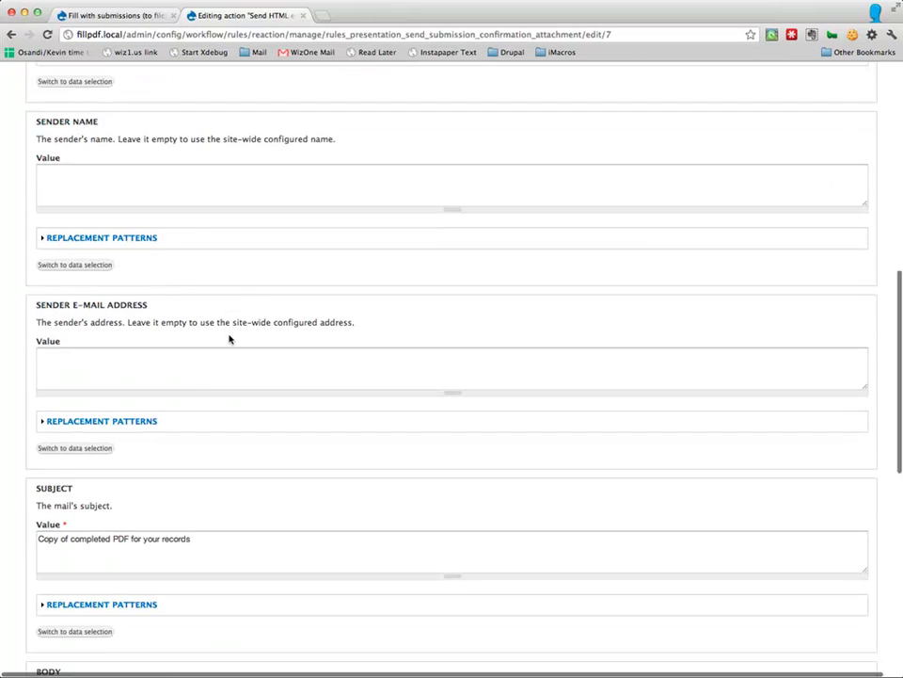
{"action": "left_click", "coordinate": [223, 380]}
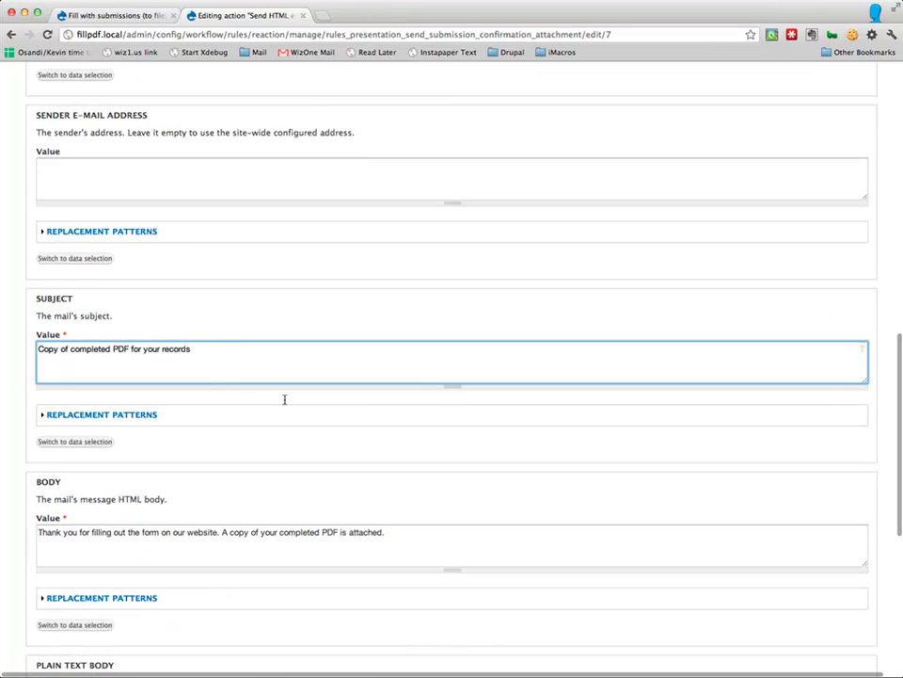
{"action": "scroll", "coordinate": [323, 419], "scroll_direction": "down", "scroll_amount": 2}
{"action": "left_click", "coordinate": [425, 442]}
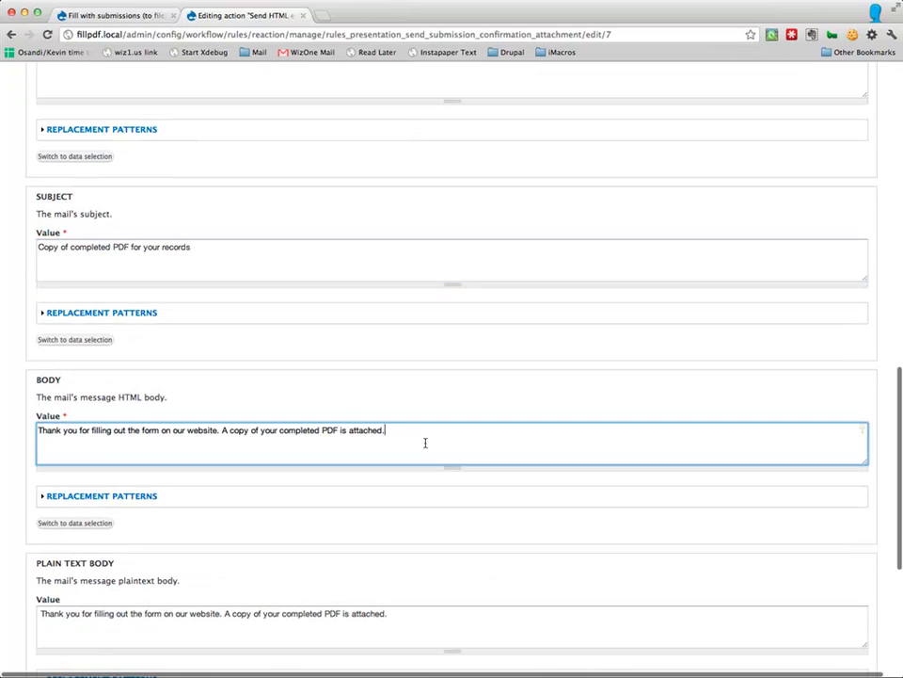
{"action": "scroll", "coordinate": [312, 439], "scroll_direction": "down", "scroll_amount": 5}
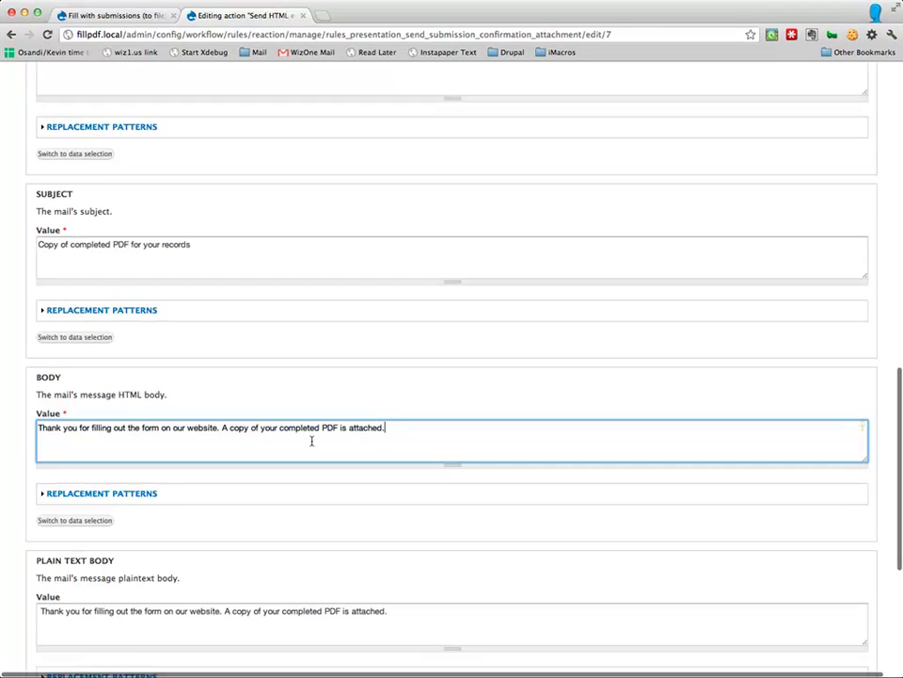
{"action": "scroll", "coordinate": [312, 437], "scroll_direction": "down", "scroll_amount": 2}
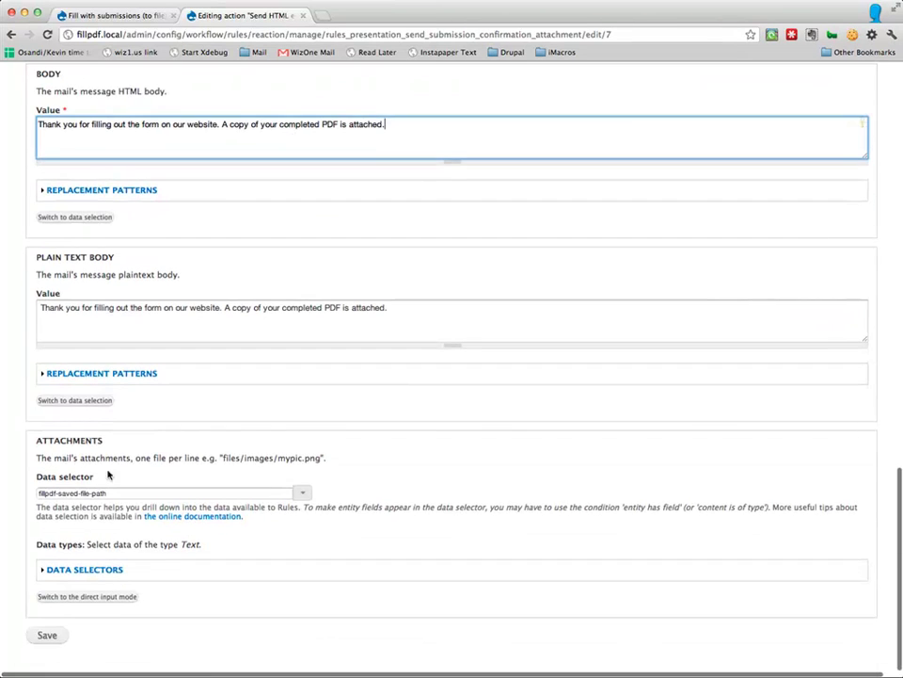
Check the data selector options for the e-mail's attachments and return to the reaction rule without saving
{"action": "left_click", "coordinate": [86, 435]}
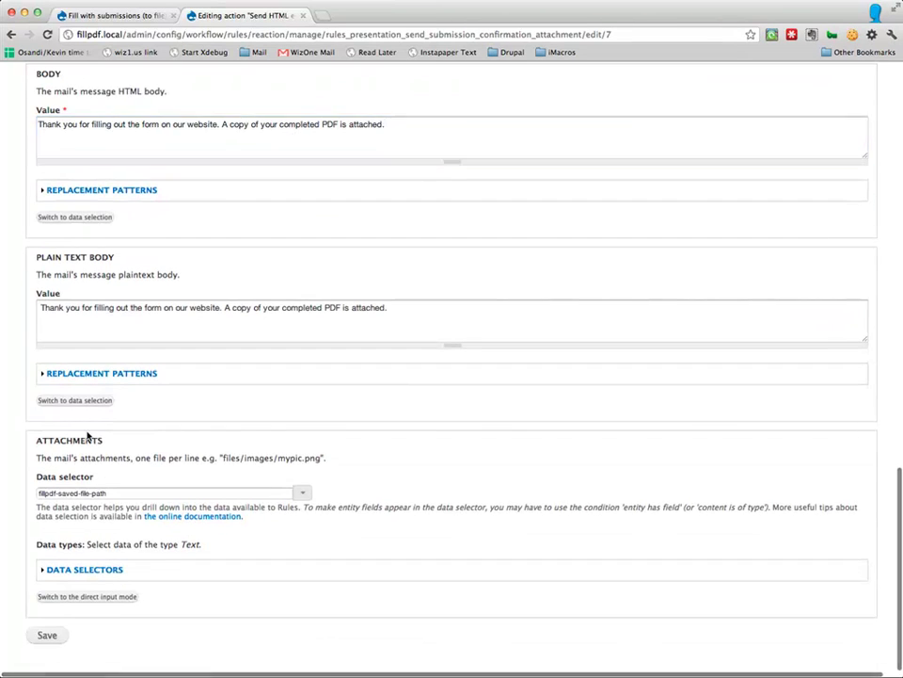
{"action": "left_click", "coordinate": [141, 493]}
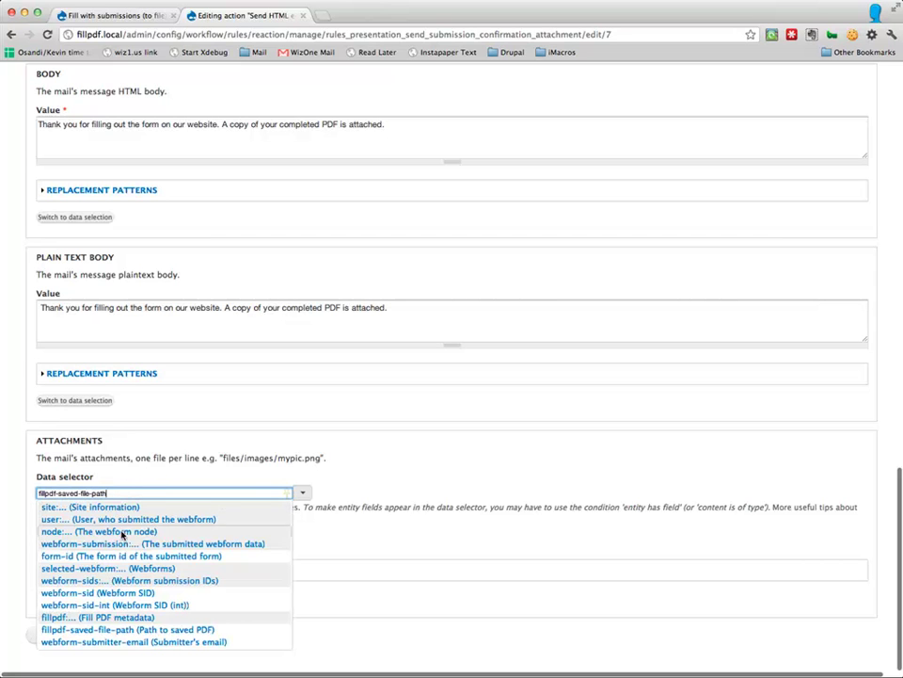
{"action": "left_click", "coordinate": [525, 605]}
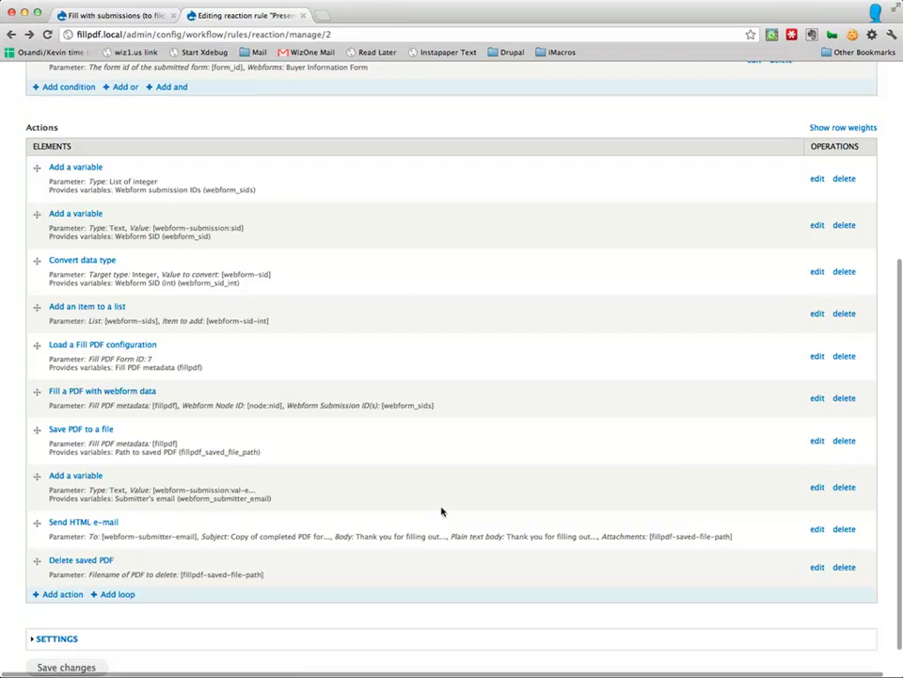
Open the Buyer Information Form in a new tab and view submission 15 from its results
{"action": "left_click", "coordinate": [135, 53]}
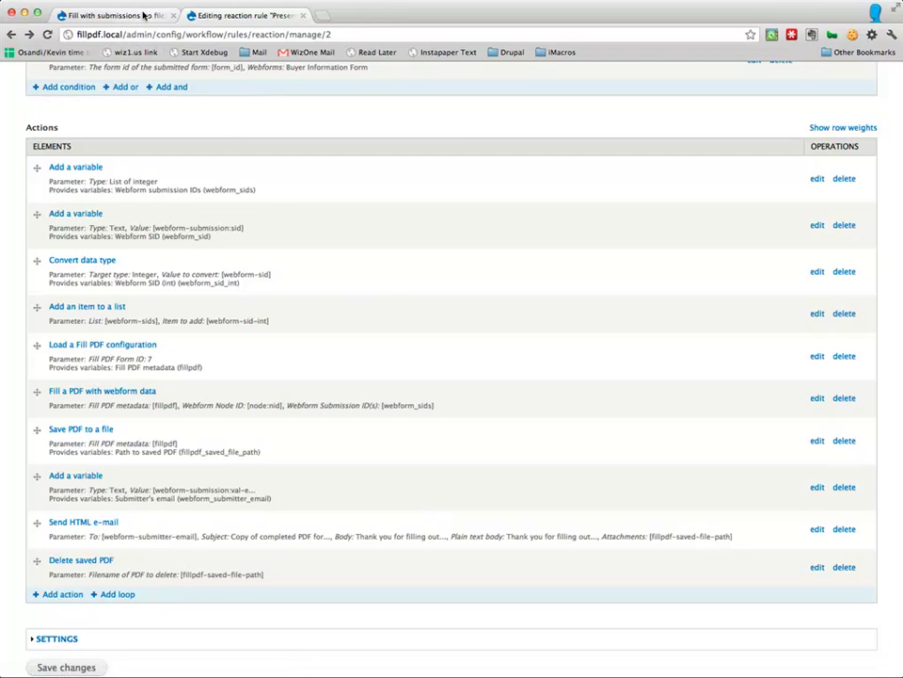
{"action": "left_click", "coordinate": [127, 15]}
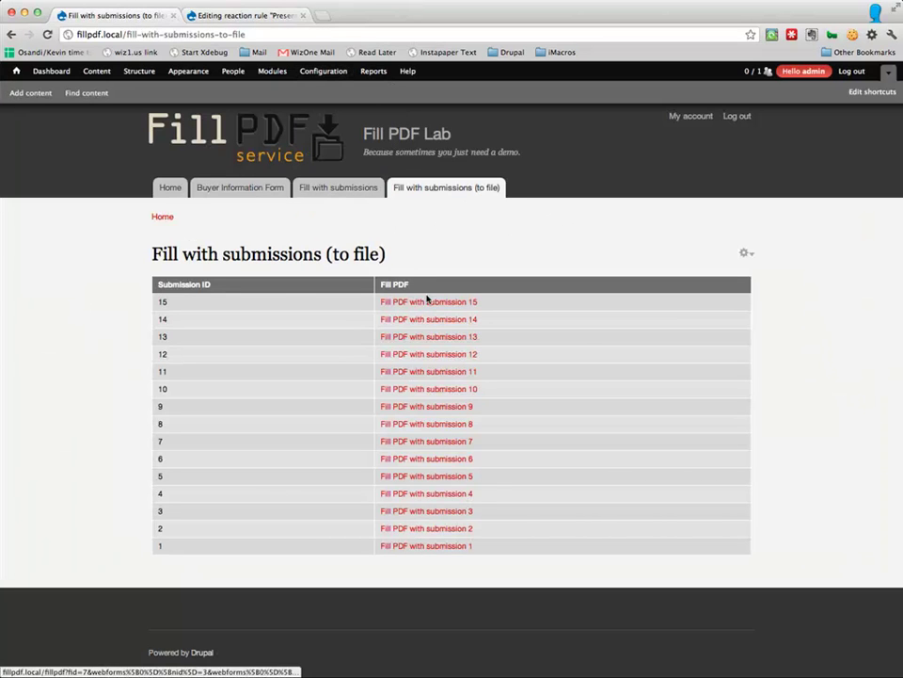
{"action": "left_click", "coordinate": [212, 190], "text": "super"}
{"action": "left_click", "coordinate": [276, 16]}
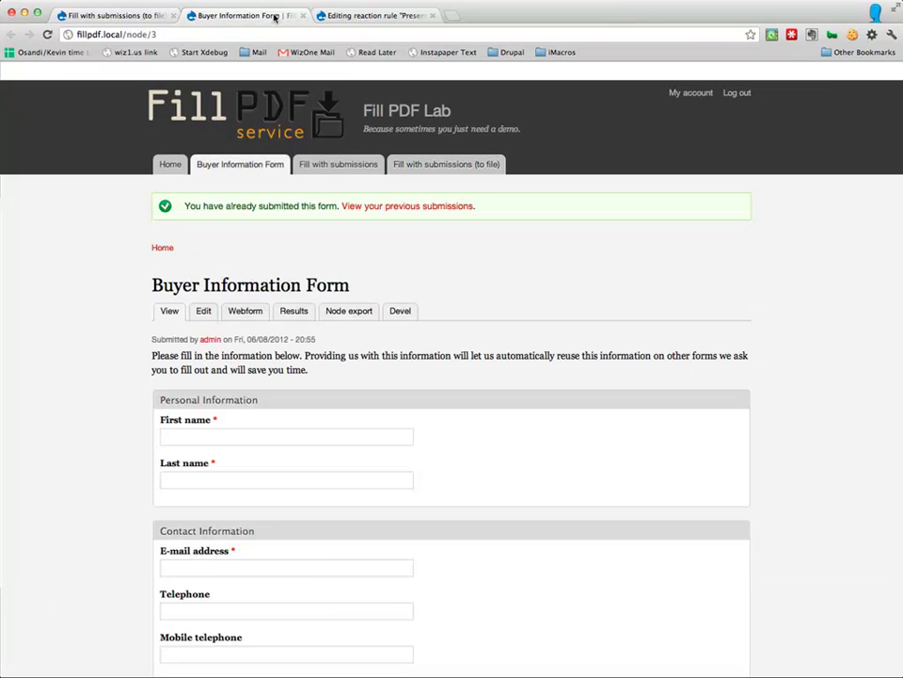
{"action": "left_click", "coordinate": [287, 339]}
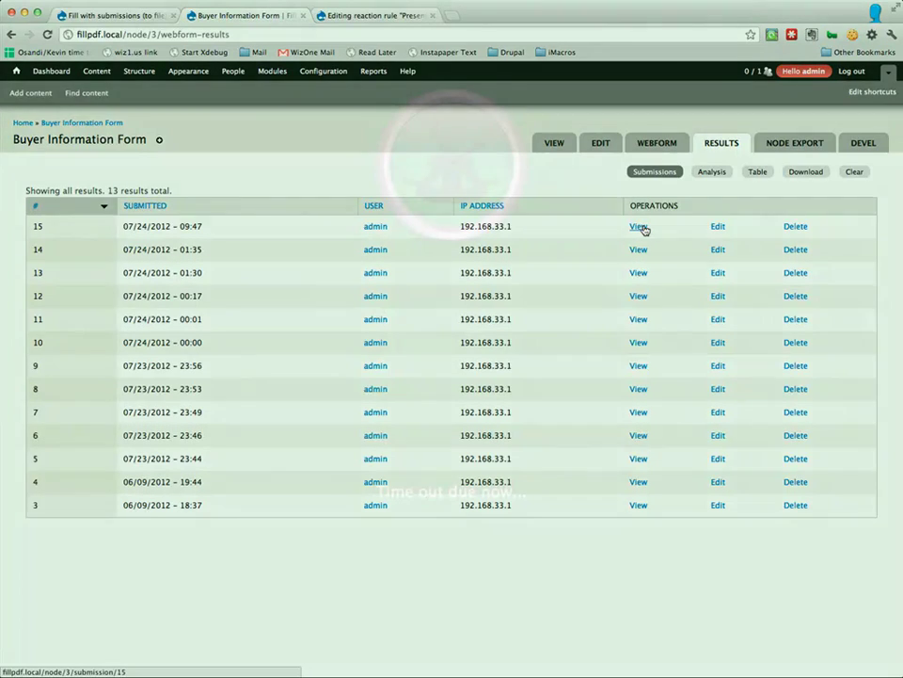
{"action": "left_click", "coordinate": [640, 227]}
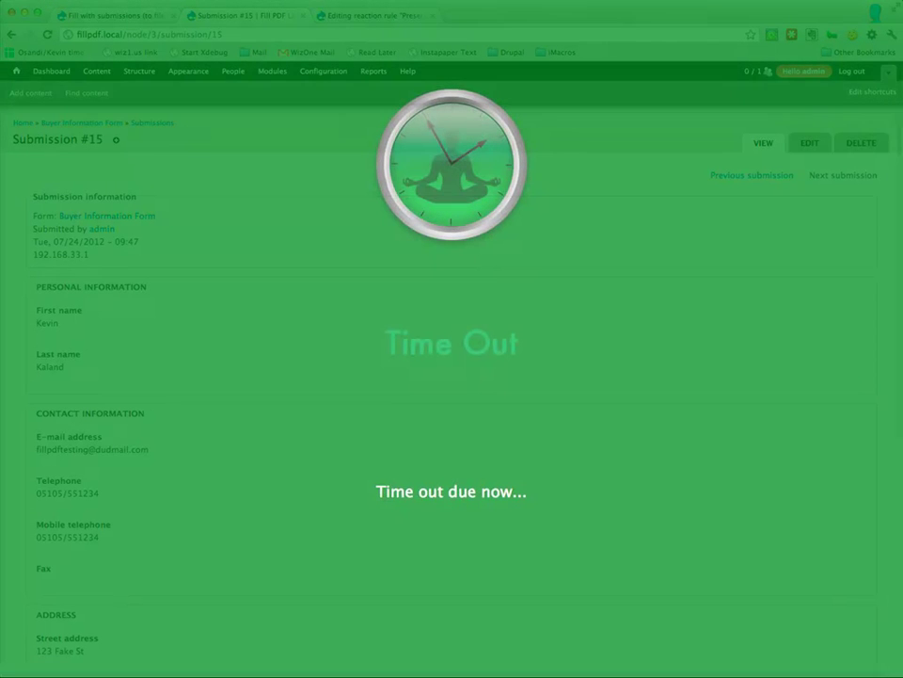
Dismiss the Time Out break reminder and examine the contact information in submission #15
{"action": "key", "text": "Escape"}
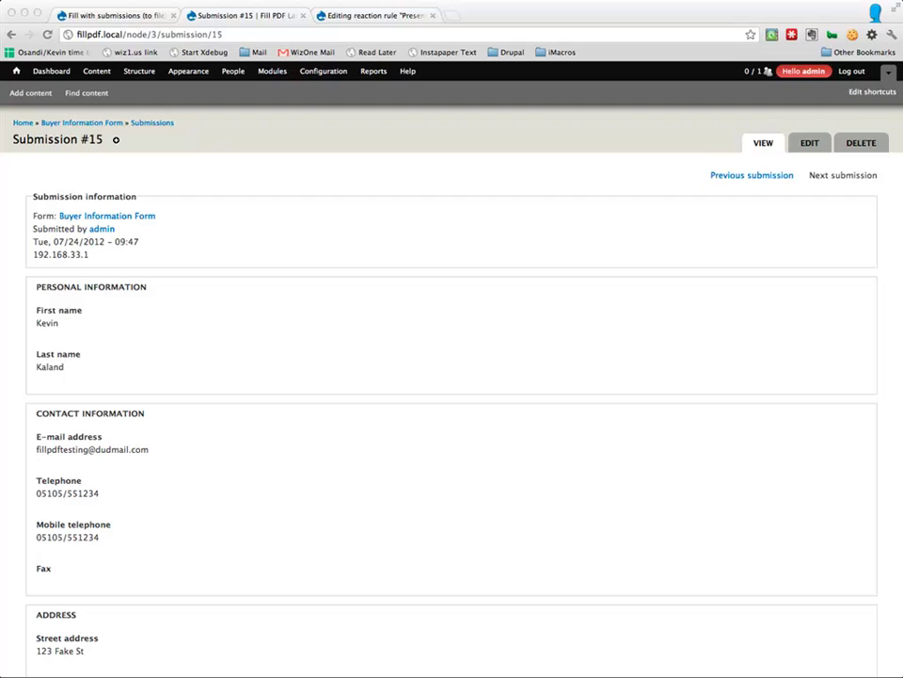
{"action": "left_click", "coordinate": [279, 263]}
{"action": "scroll", "coordinate": [277, 264], "scroll_direction": "down", "scroll_amount": 2}
{"action": "scroll", "coordinate": [278, 265], "scroll_direction": "down", "scroll_amount": 2}
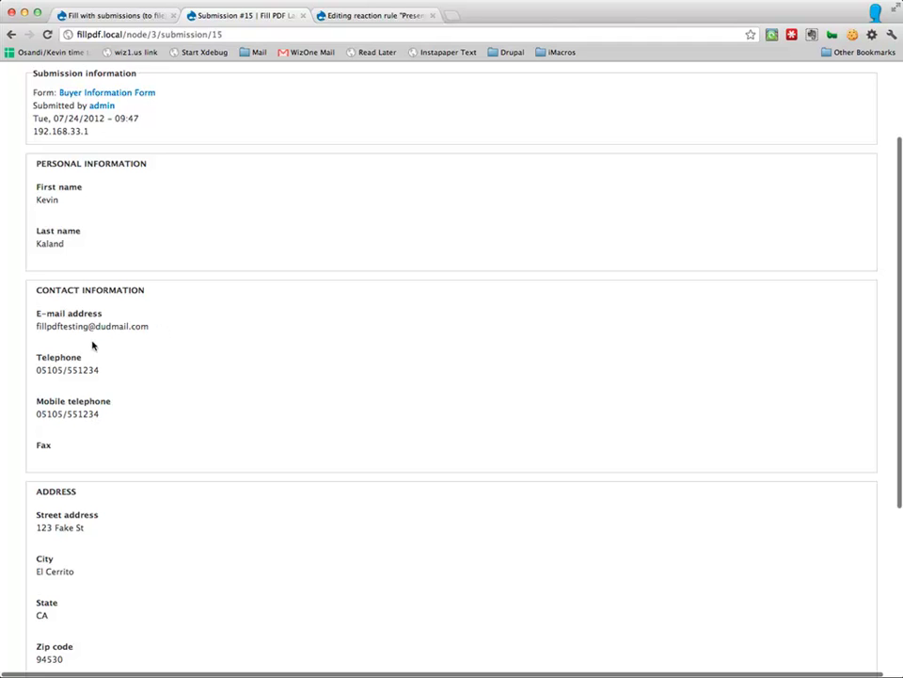
Switch to the dudmail inbox window and refresh it, and look through the server log in the terminal for mail delivery entries
{"action": "key", "text": "super+grave"}
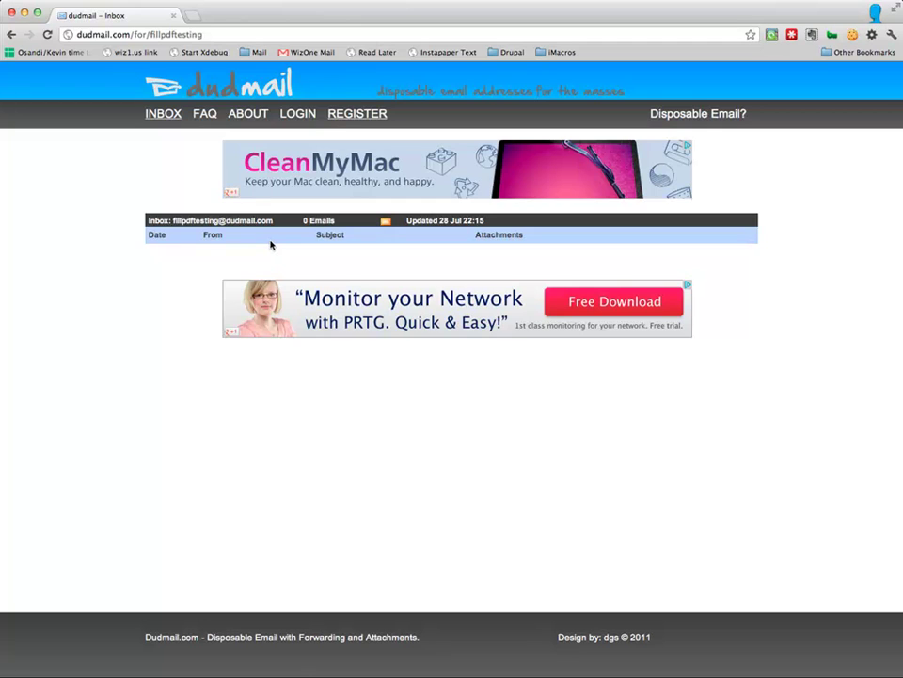
{"action": "key", "text": "super+r"}
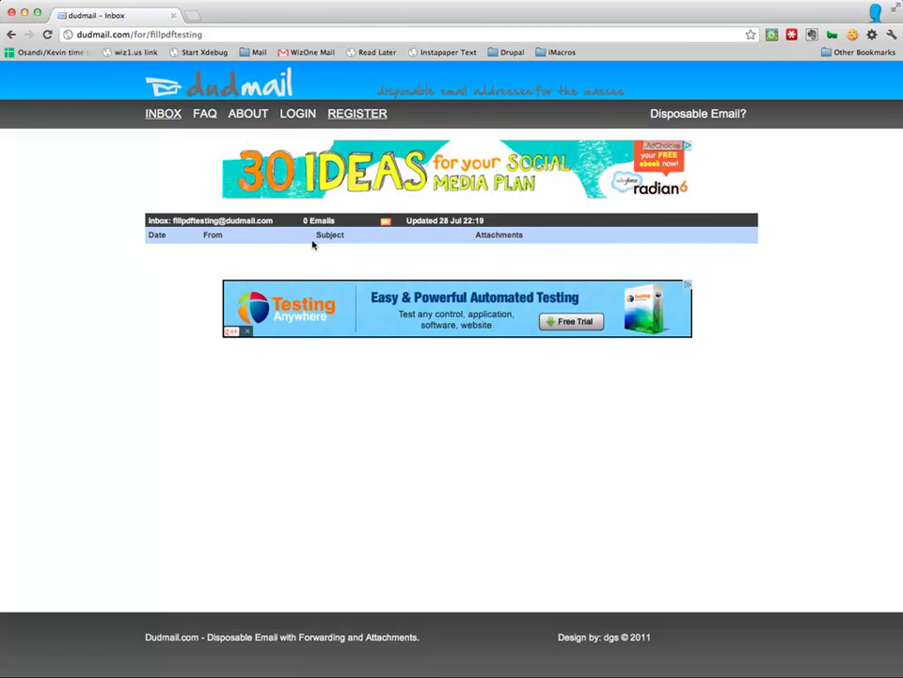
{"action": "key", "text": "super+Tab"}
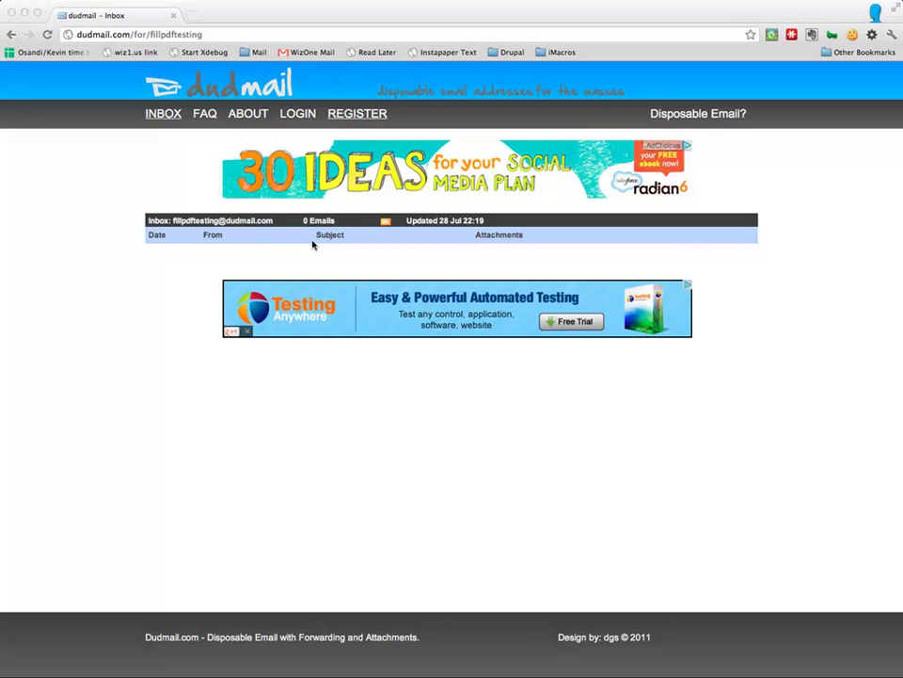
{"action": "left_click", "coordinate": [250, 253]}
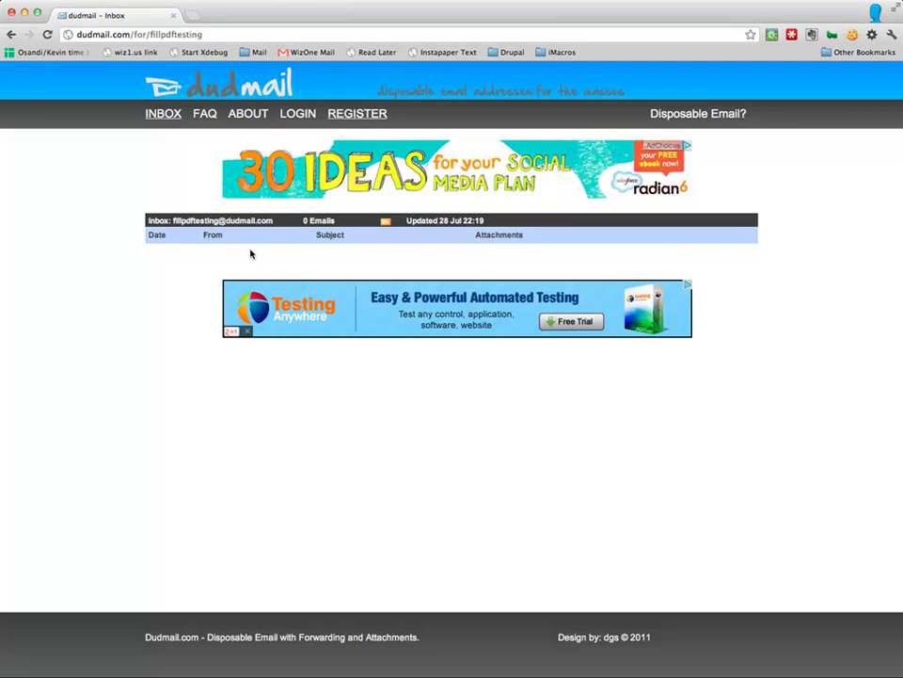
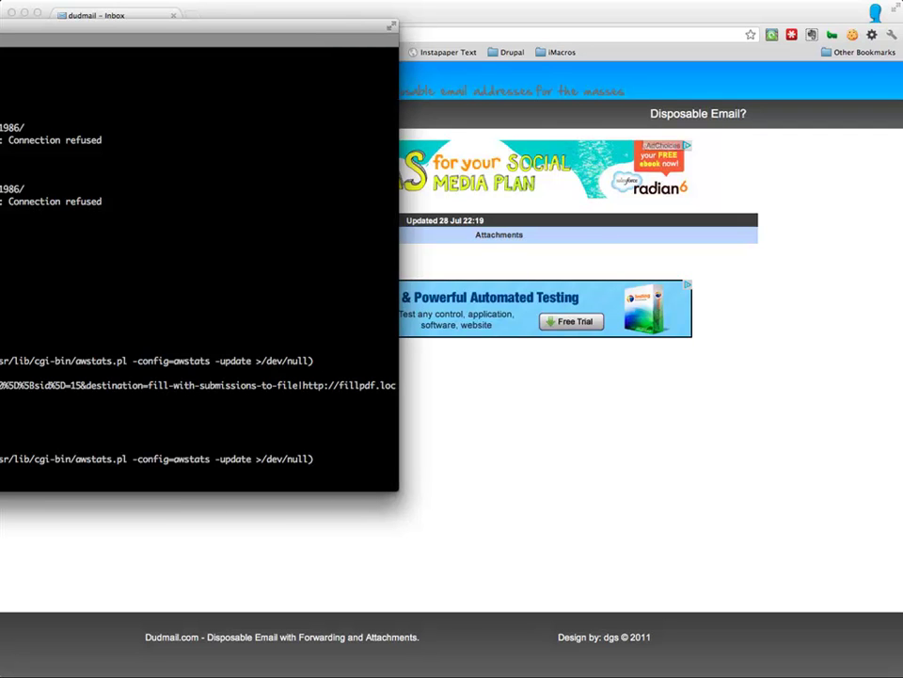
{"action": "scroll", "coordinate": [198, 264], "scroll_direction": "up", "scroll_amount": 5}
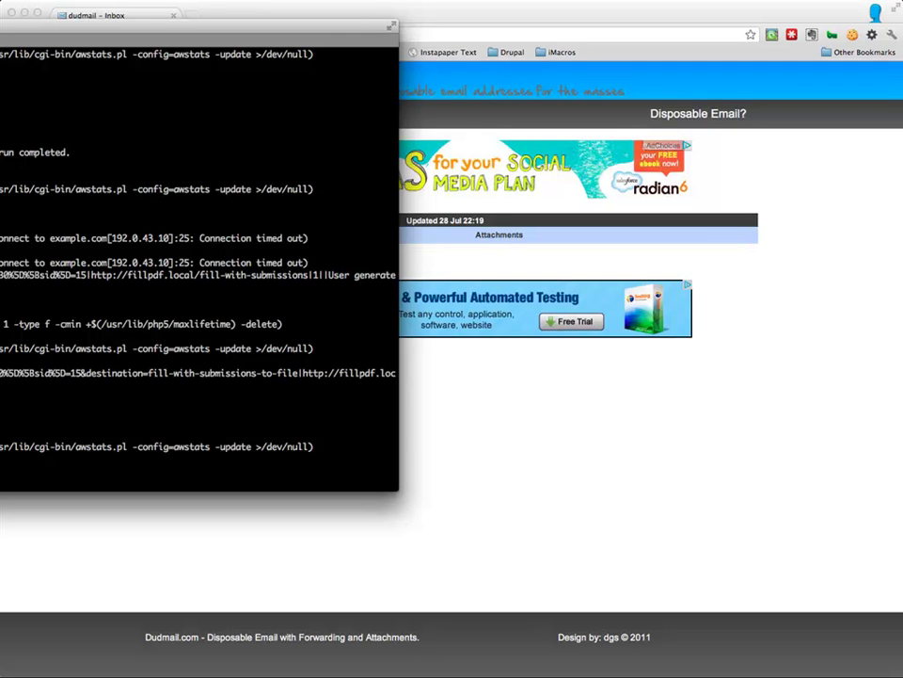
{"action": "key", "text": "super+Tab"}
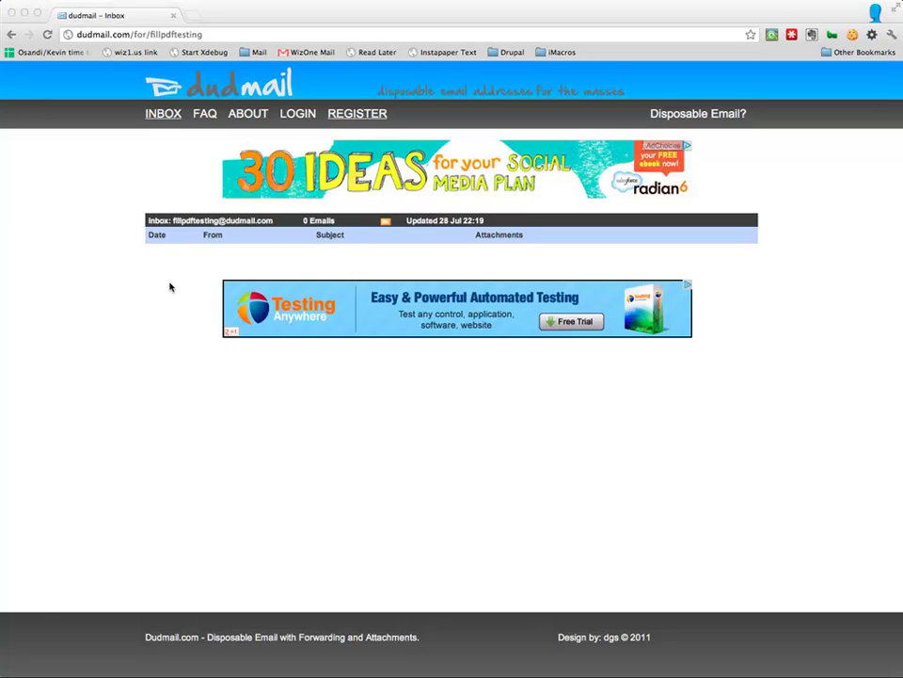
Return to the Drupal site, open the System Site information page in a new tab, check the site e-mail address, and close it
{"action": "key", "text": "super+grave"}
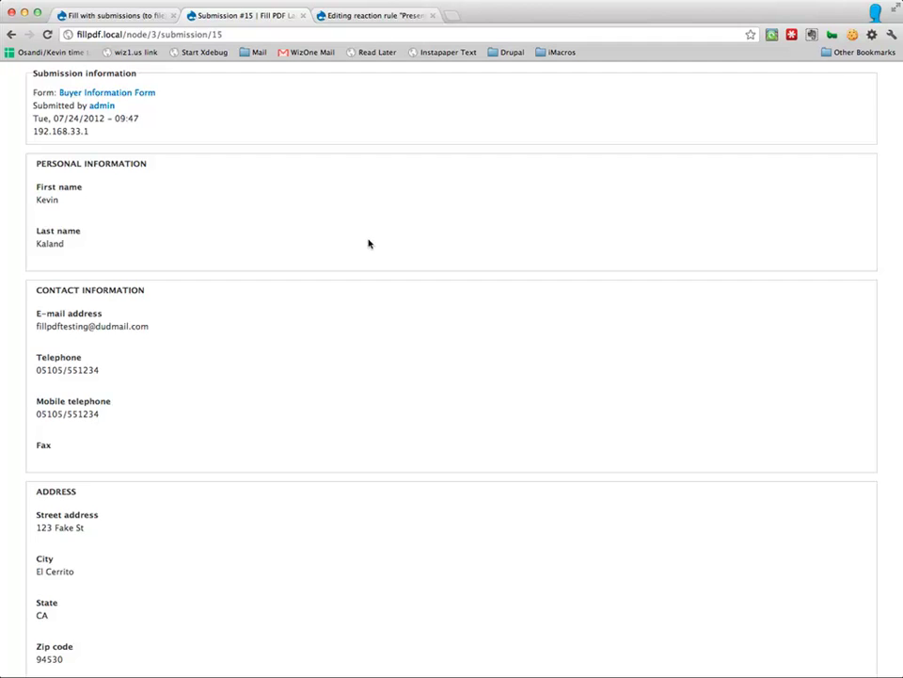
{"action": "scroll", "coordinate": [369, 242], "scroll_direction": "up", "scroll_amount": 3}
{"action": "mouse_move", "coordinate": [306, 77]}
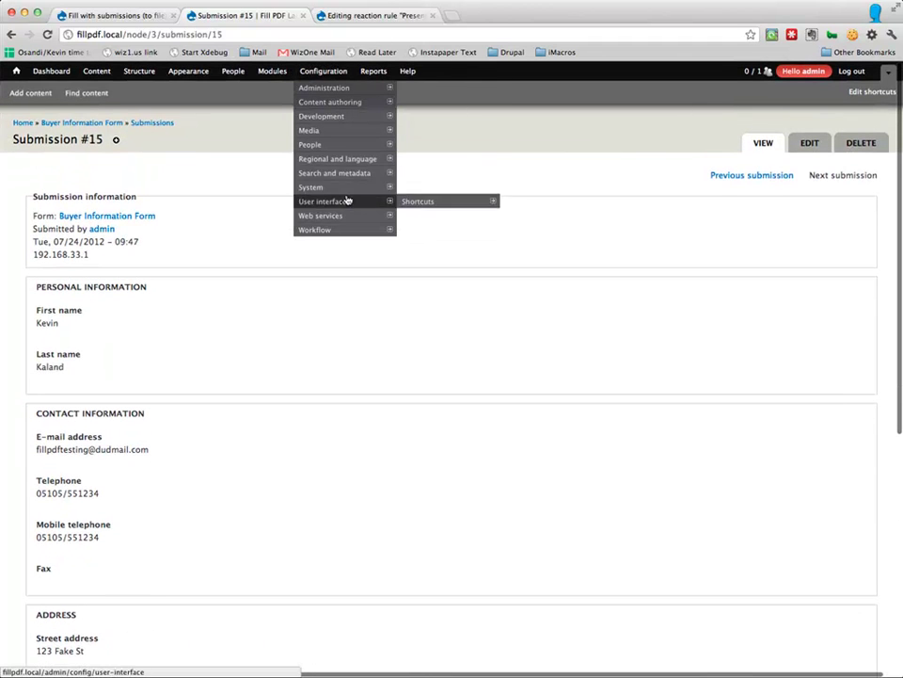
{"action": "mouse_move", "coordinate": [344, 220]}
{"action": "mouse_move", "coordinate": [348, 192]}
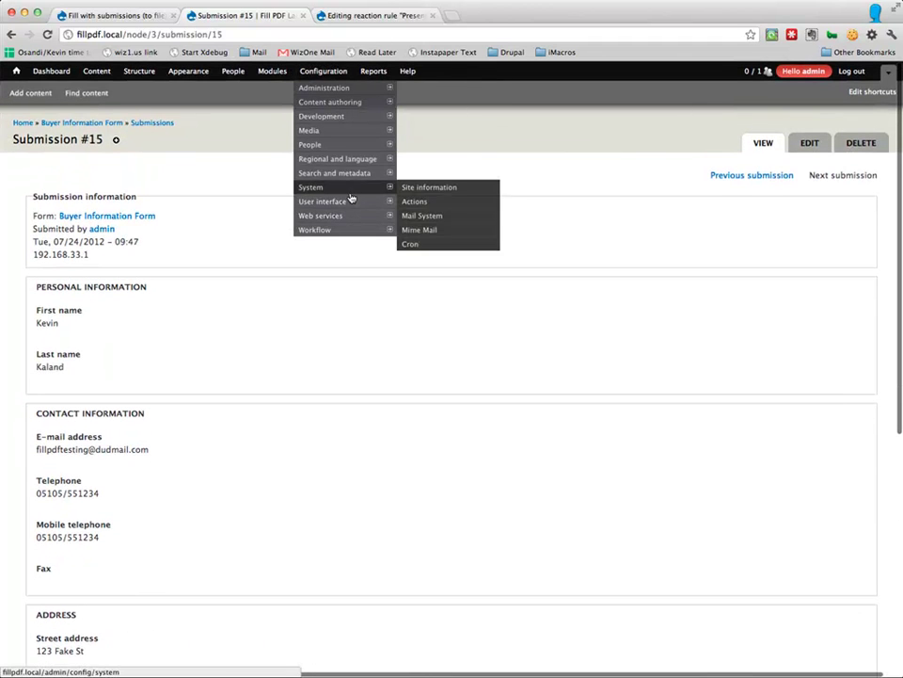
{"action": "left_click", "coordinate": [429, 188], "text": "super"}
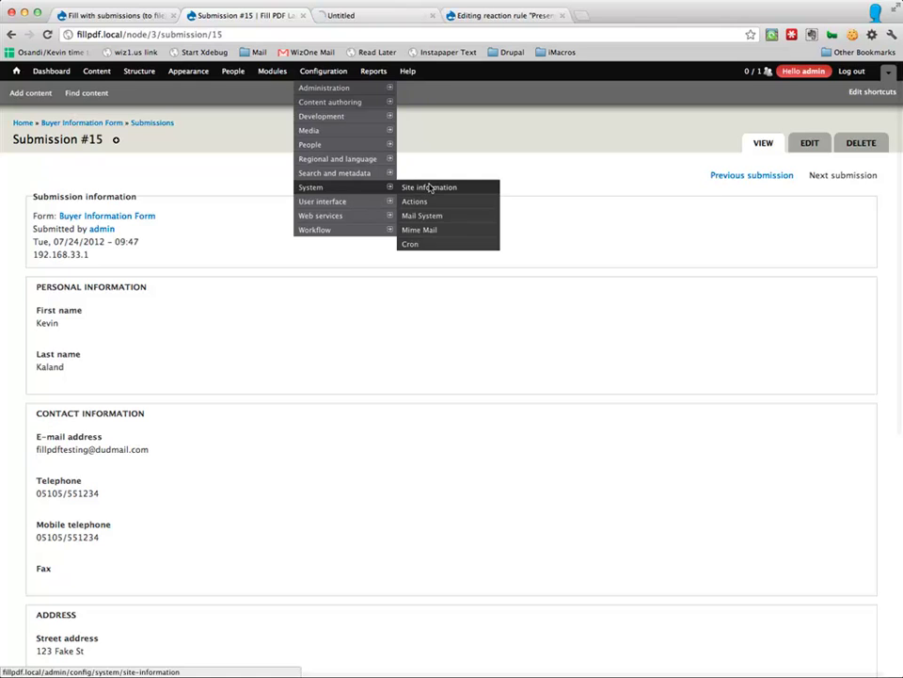
{"action": "left_click", "coordinate": [403, 19]}
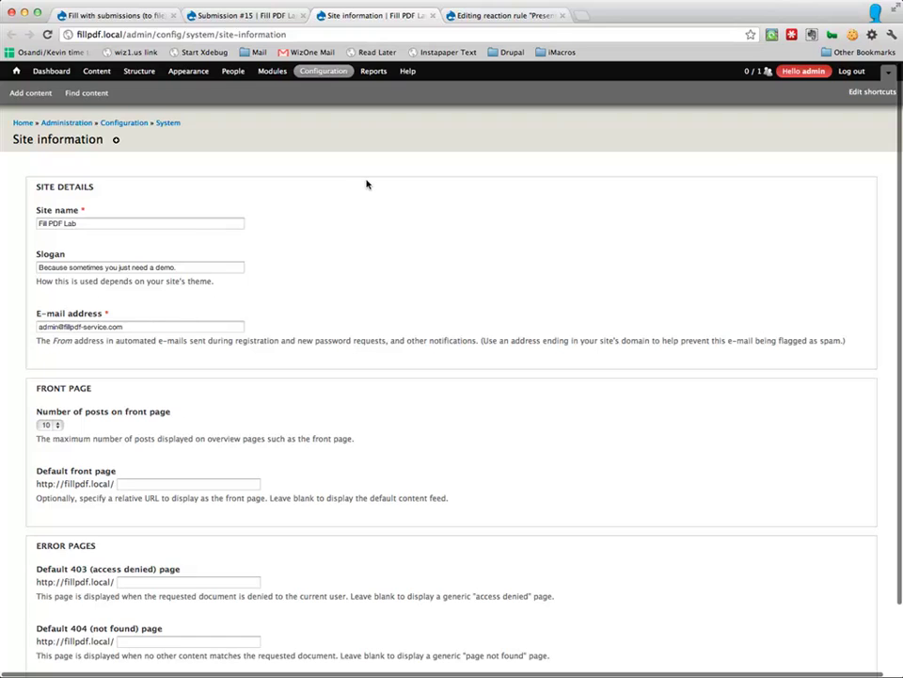
{"action": "key", "text": "super+w"}
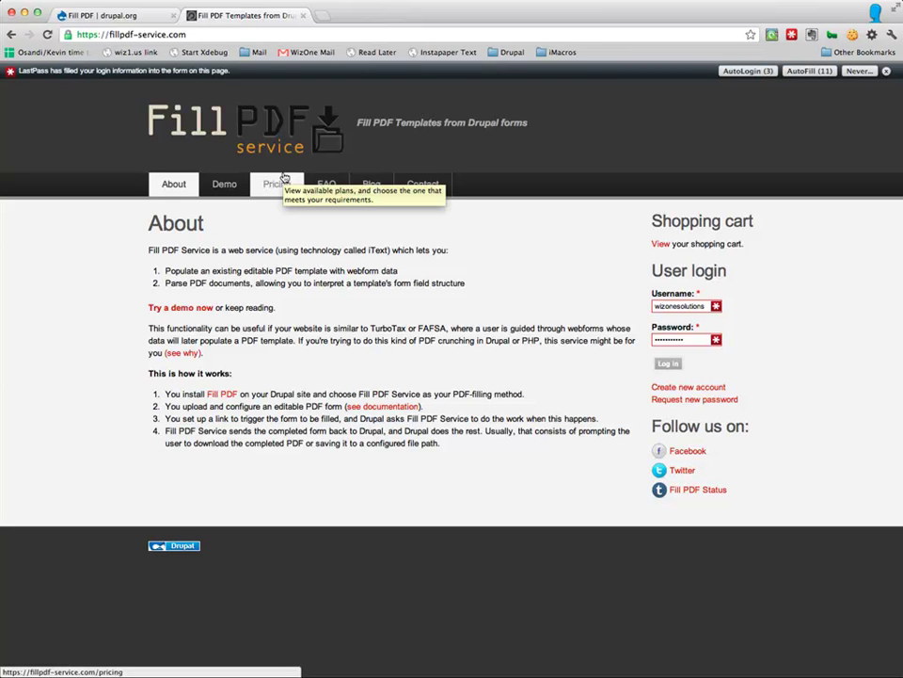
Browse the Demo and Pricing pages of the Fill PDF Service website
{"action": "left_click", "coordinate": [226, 185]}
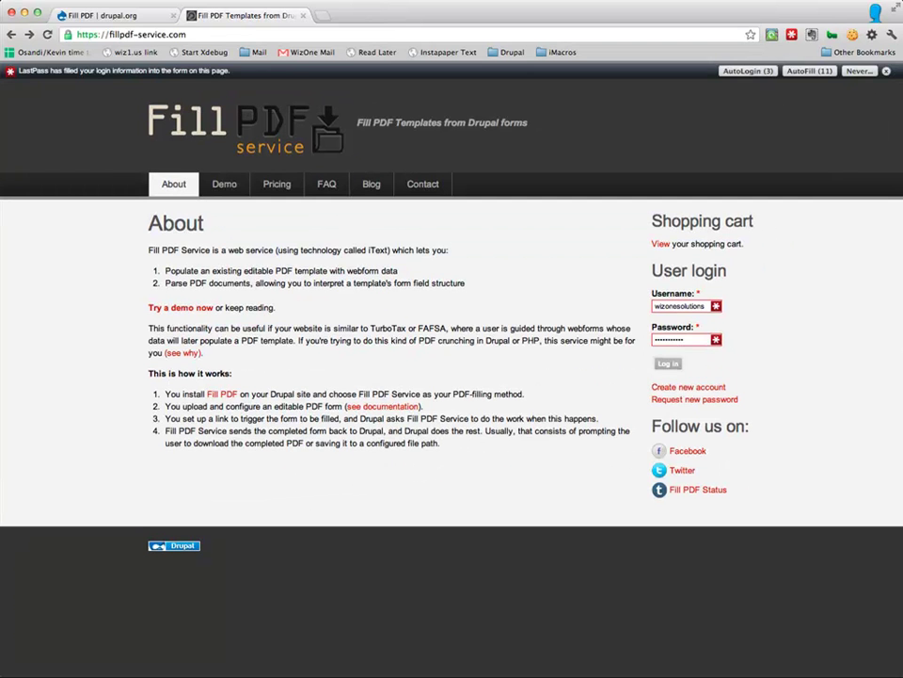
{"action": "left_click", "coordinate": [272, 197]}
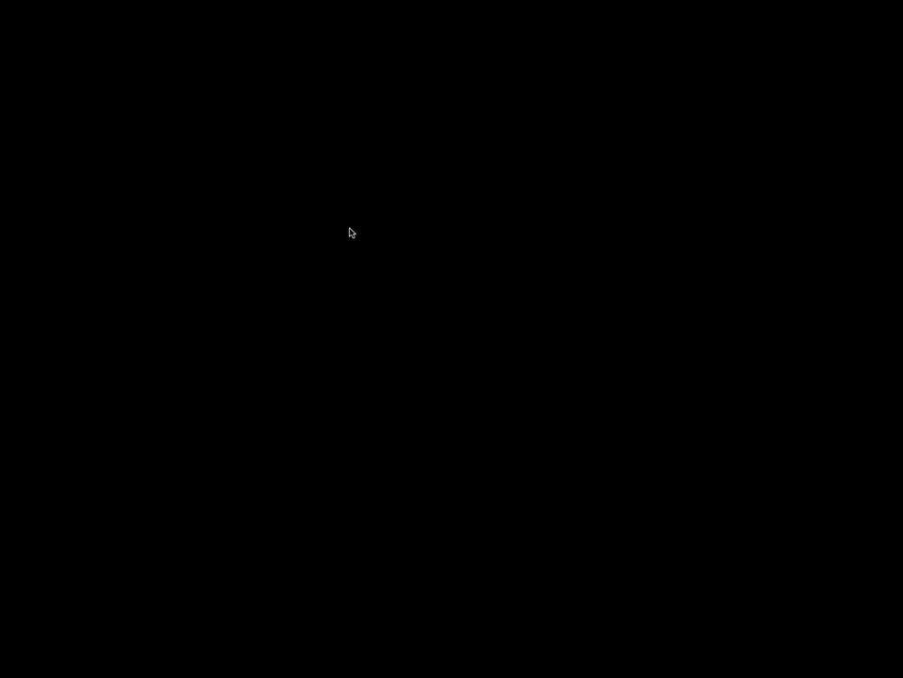
{"action": "key", "text": "Right"}
{"action": "key", "text": "Right"}
{"action": "key", "text": "Right"}
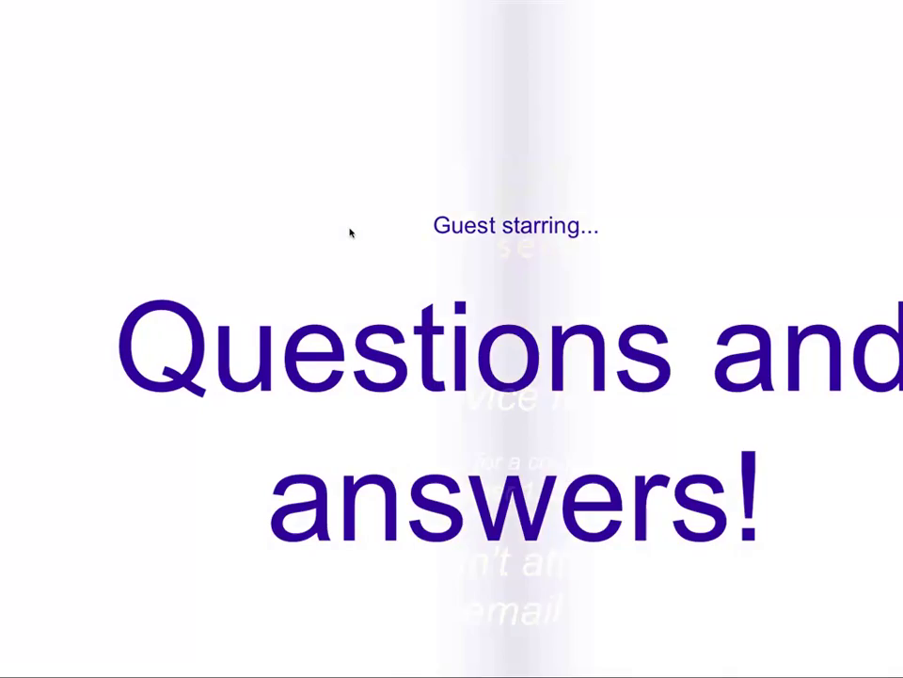